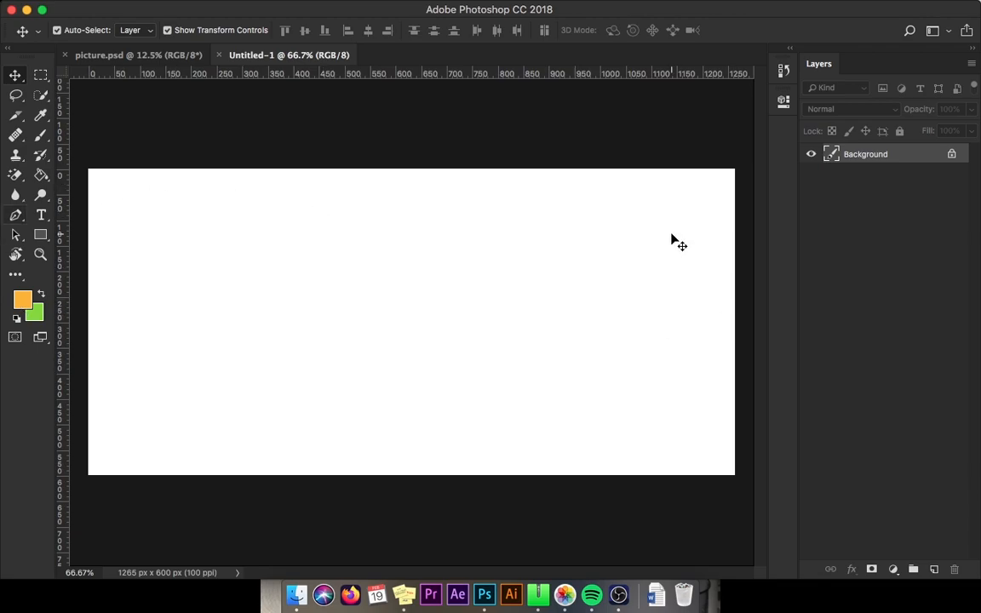
Step: Draw a rectangle about 1150 × 528 px over the canvas and set its fill to black
click(45, 240)
click(120, 231)
drag(112, 174, 701, 444)
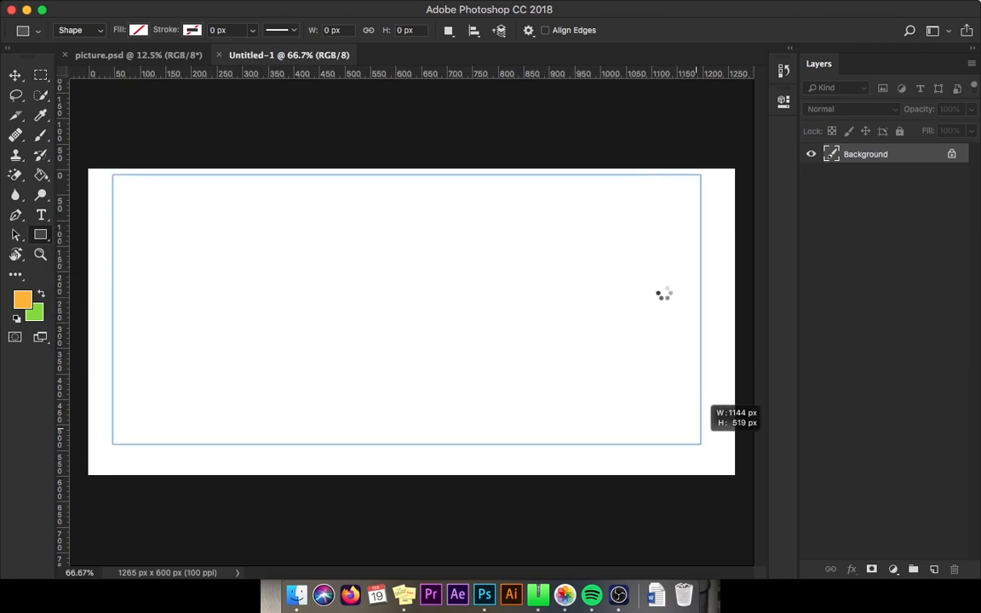
click(566, 190)
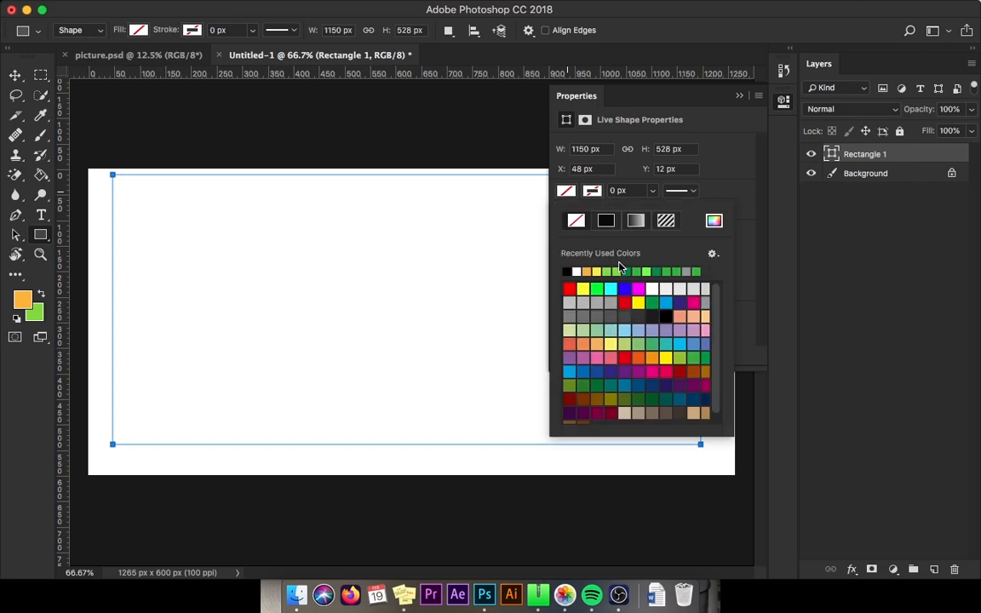
click(567, 271)
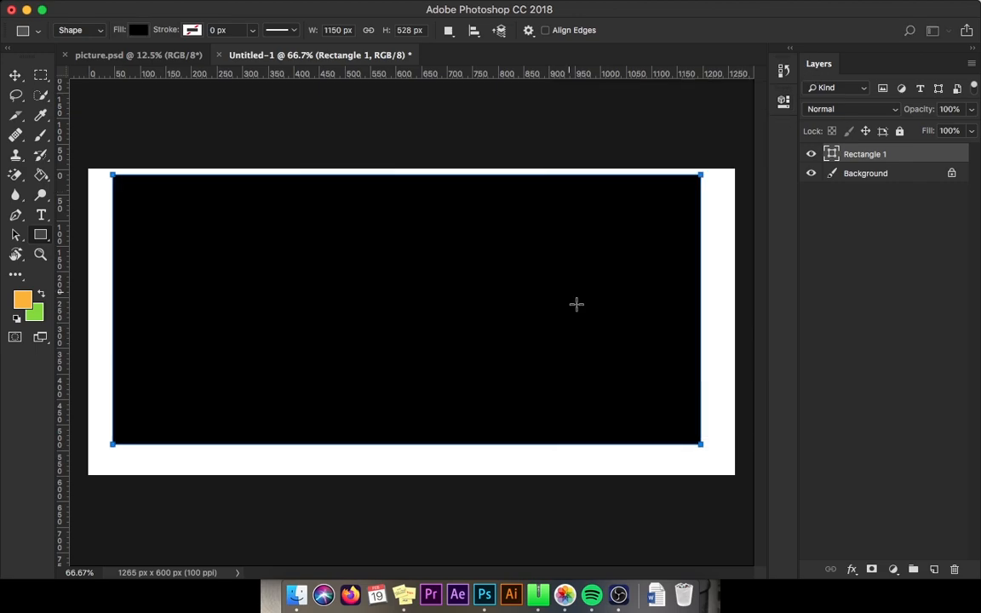
Step: Stretch the black rectangle with Free Transform so it covers the whole canvas
key(v)
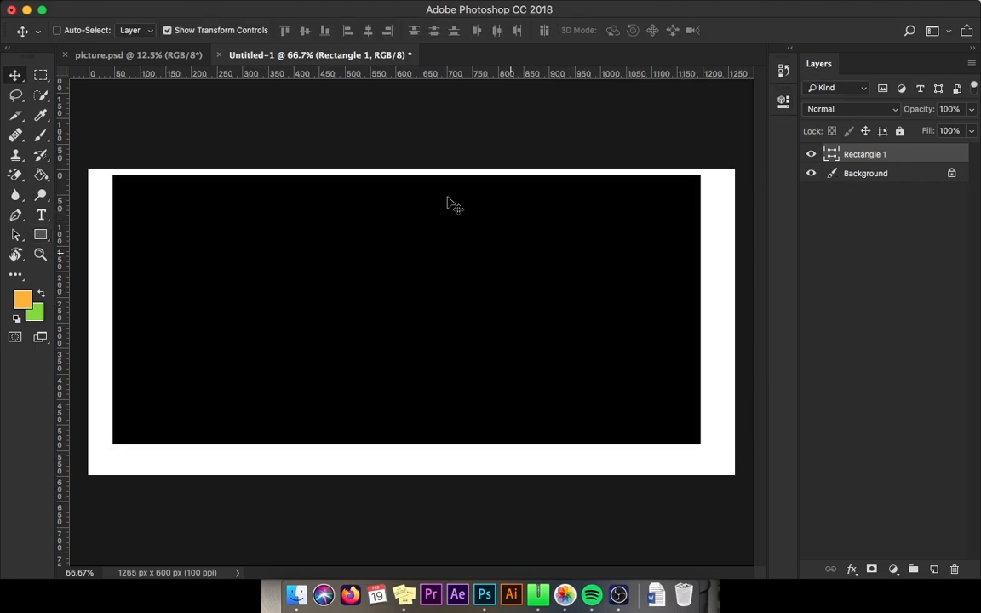
key(super+t)
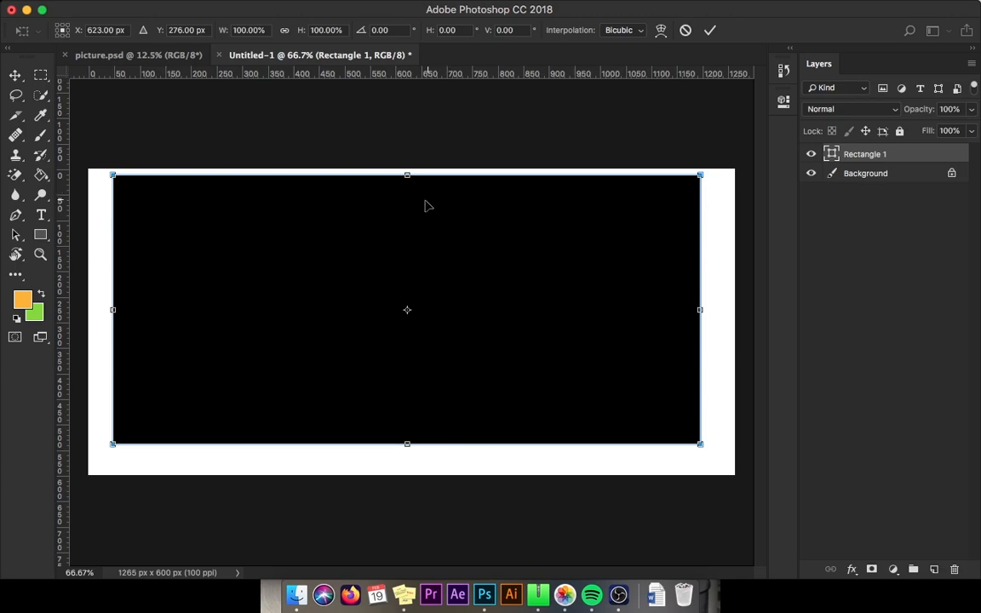
drag(407, 174, 407, 169)
drag(106, 307, 89, 307)
drag(400, 455, 398, 475)
drag(703, 326, 736, 321)
click(709, 29)
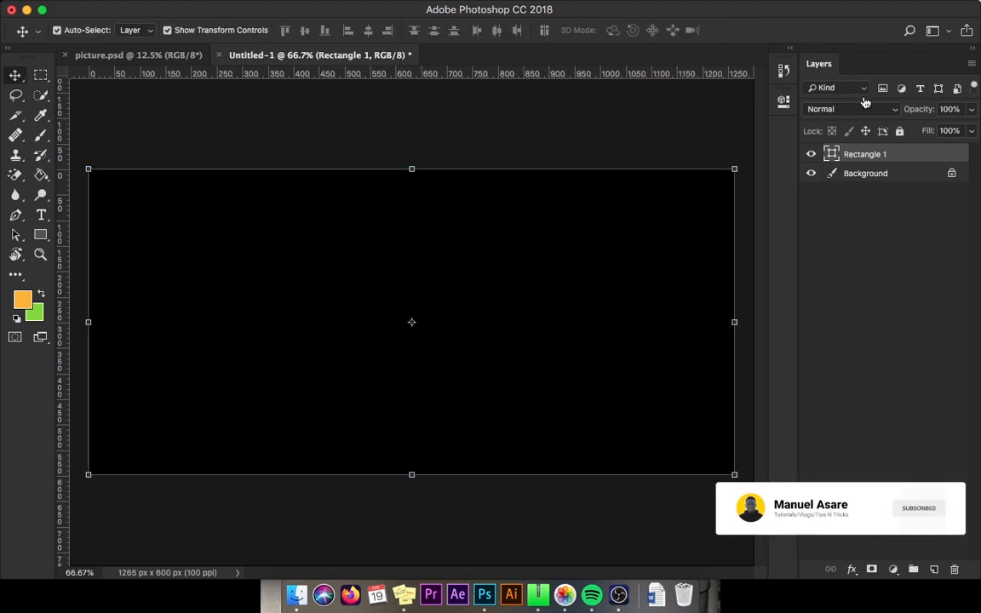
Step: Rename the rectangle layer to bg
double_click(867, 160)
text(bg.)
key(Return)
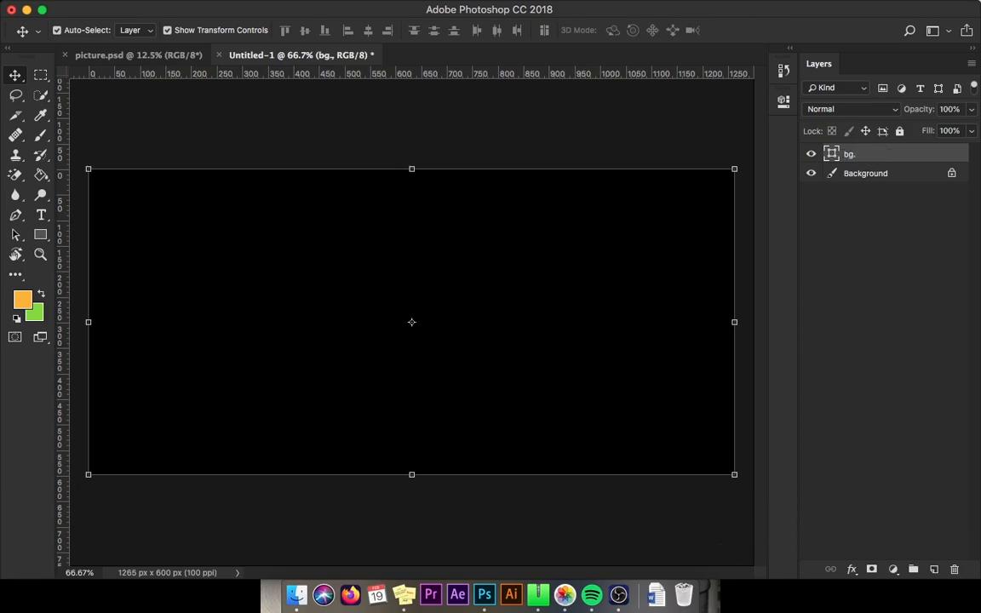
Step: Add a horizontal and a vertical guide through the centre of the canvas
drag(538, 75, 607, 322)
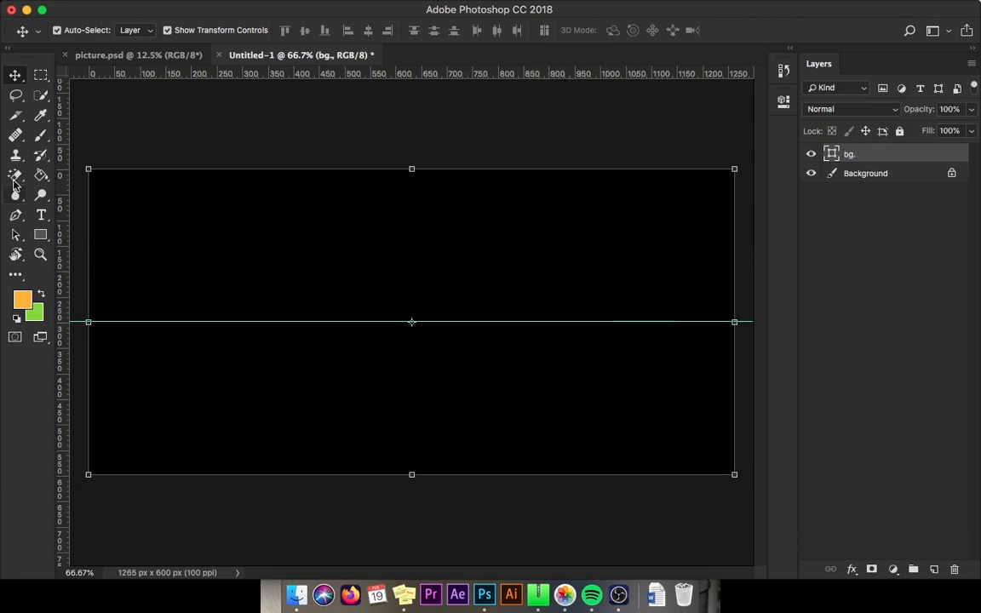
drag(60, 179, 414, 247)
click(944, 300)
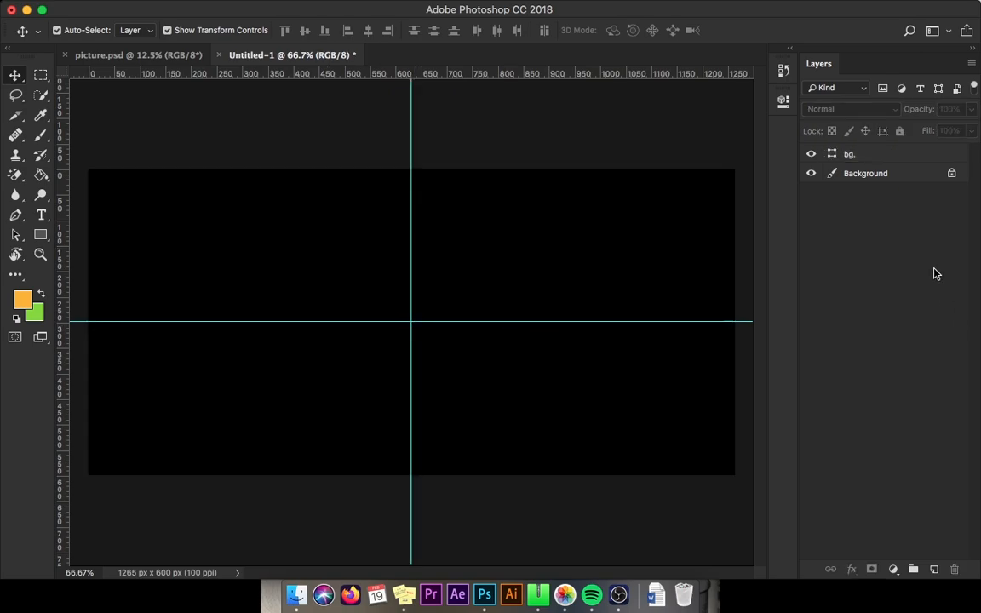
Step: Add a new layer and type the word DROP in the upper-left area of the canvas
click(843, 153)
click(935, 568)
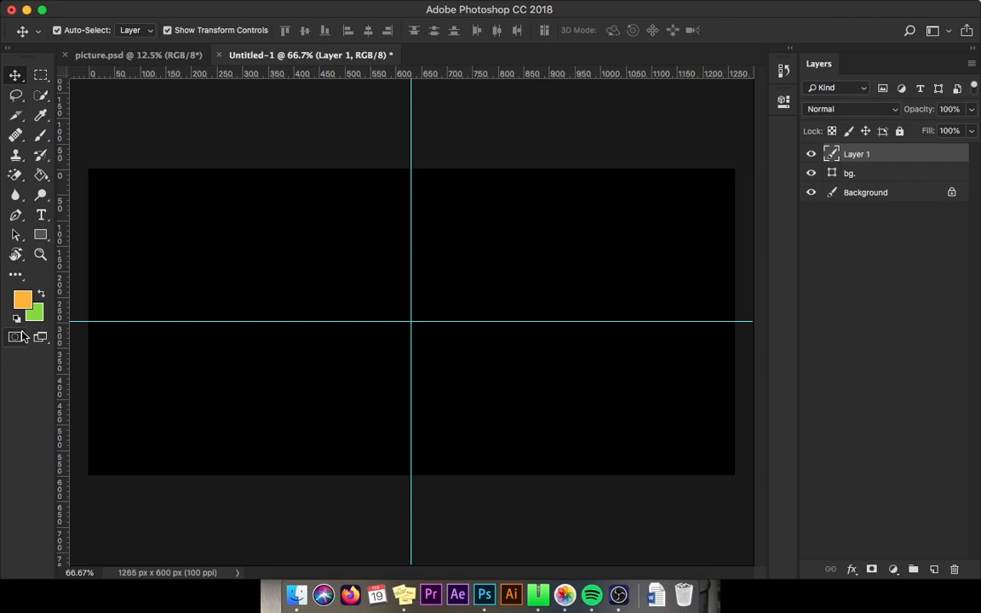
key(t)
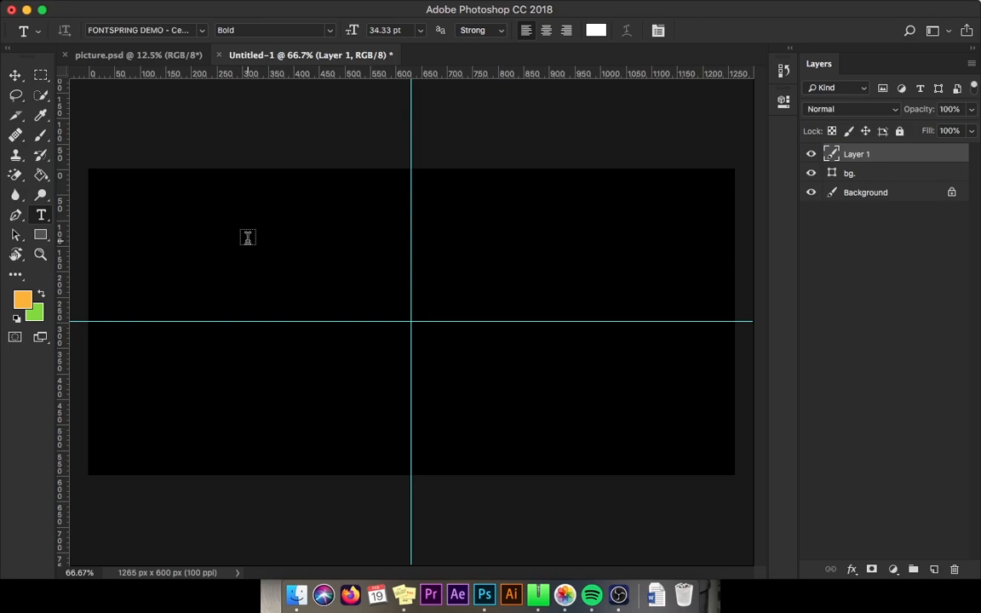
click(247, 236)
text(D)
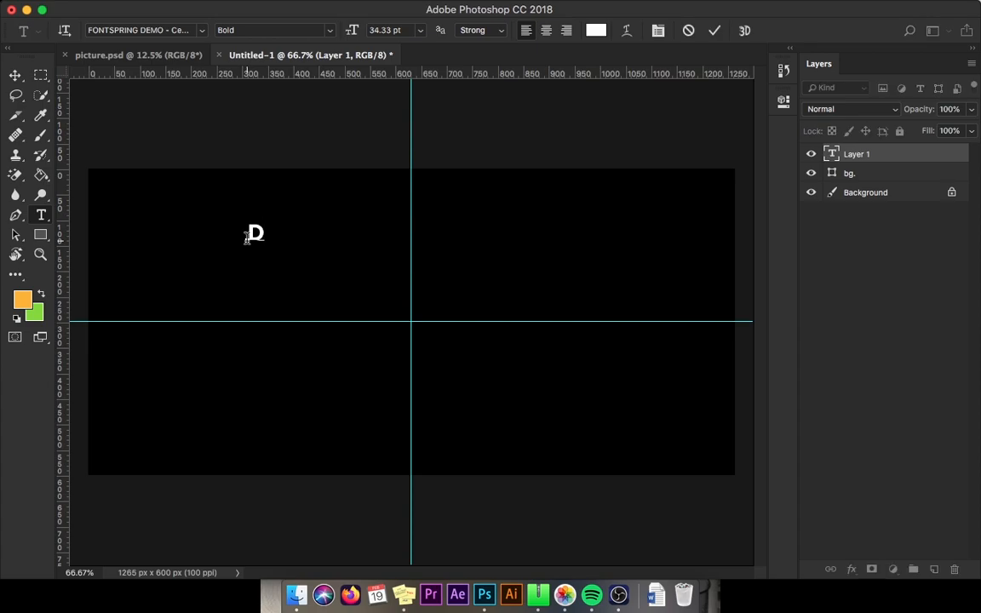
text(ROP)
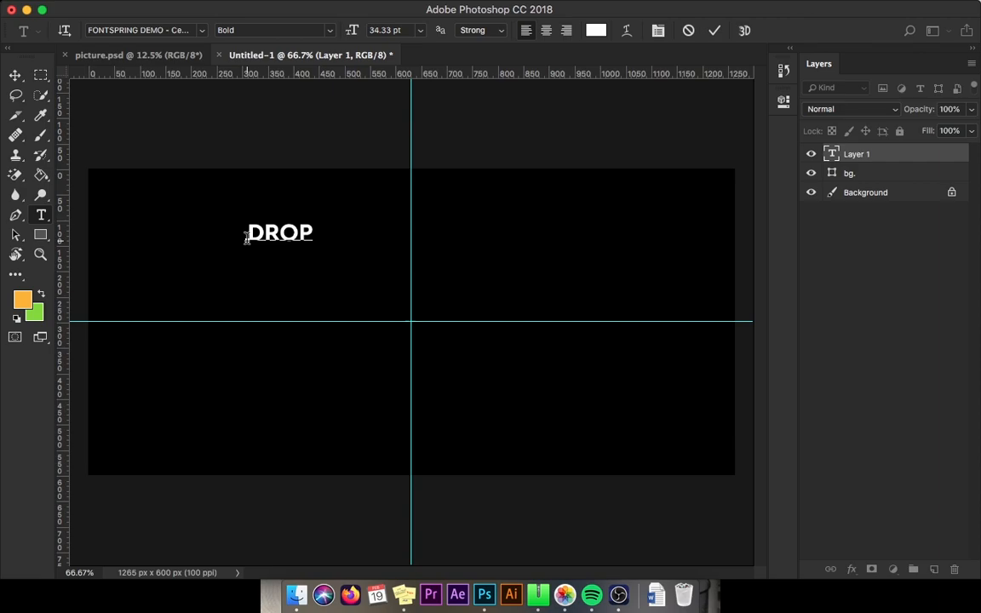
Step: Enlarge the DROP text to 178.33 pt
double_click(246, 237)
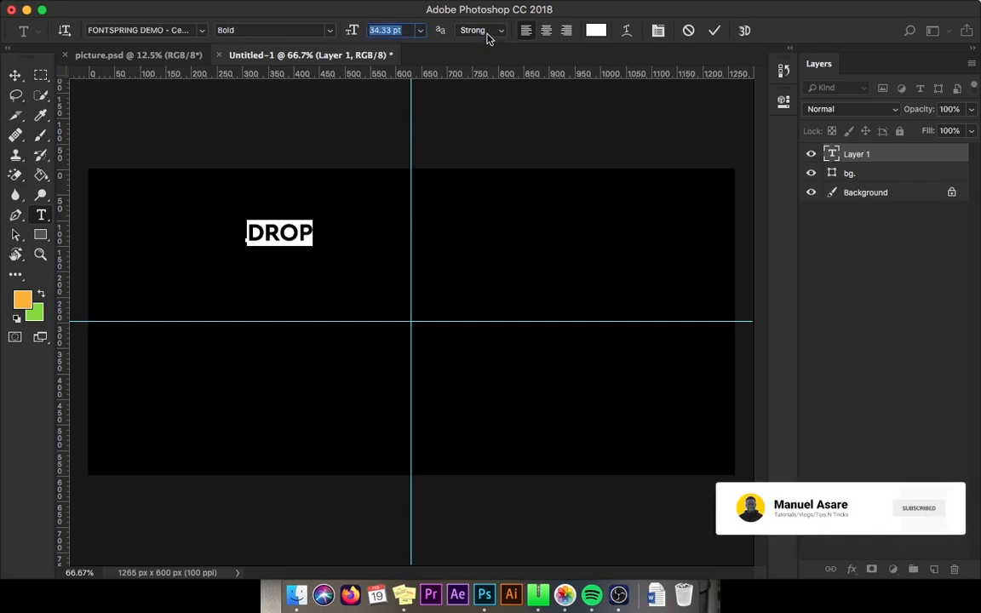
drag(350, 30, 685, 31)
click(717, 30)
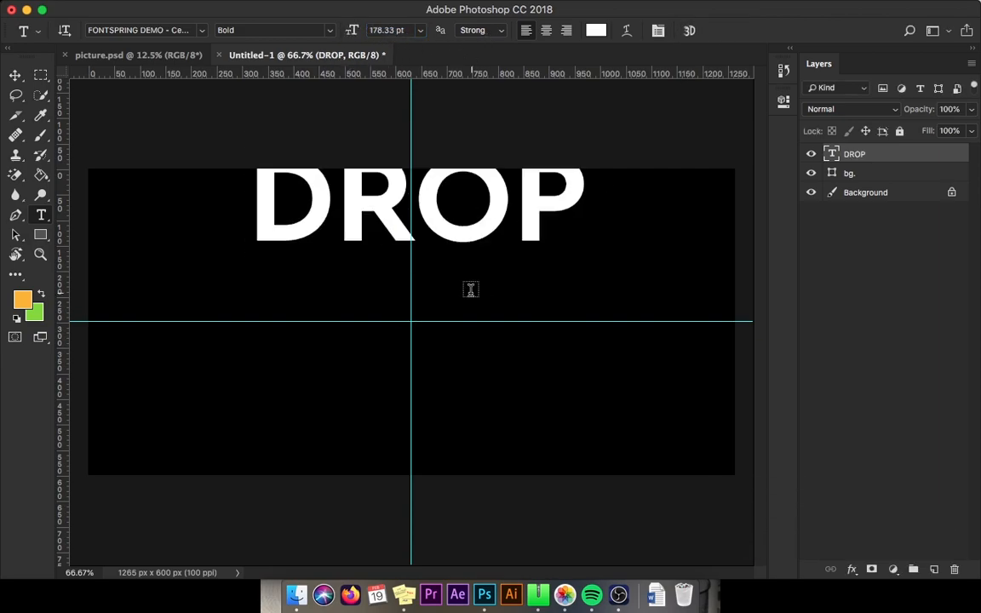
Step: Move the DROP text lower and change its font to Work Sans ExtraBold Italic
key(v)
drag(477, 218, 417, 290)
key(t)
click(403, 284)
key(super+a)
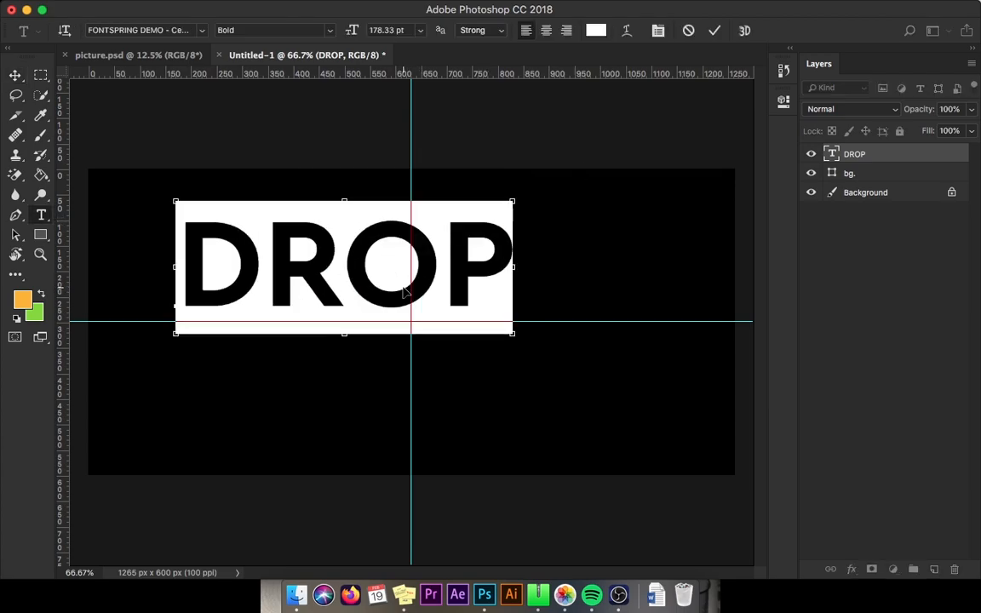
click(172, 31)
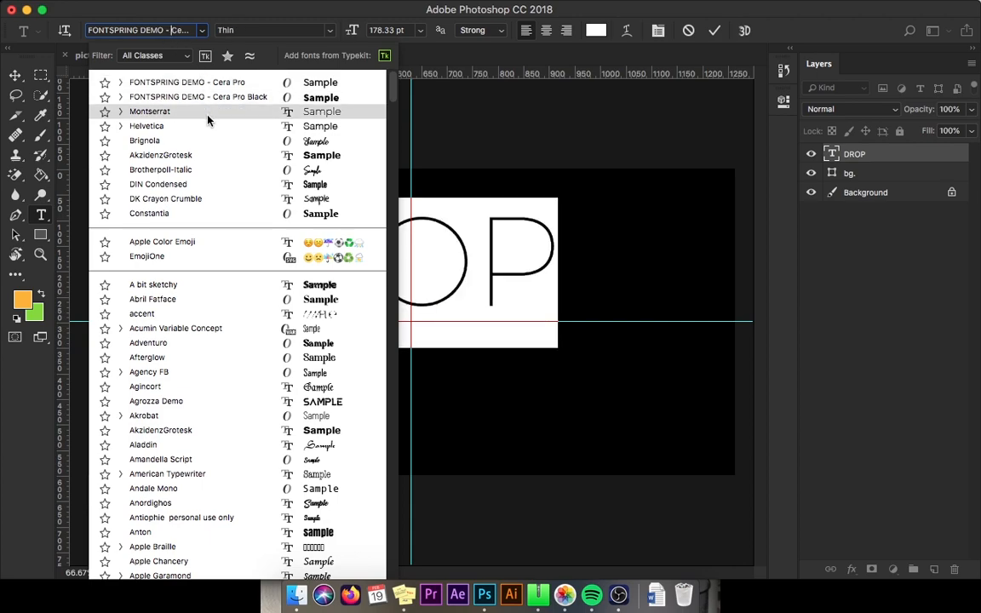
click(167, 27)
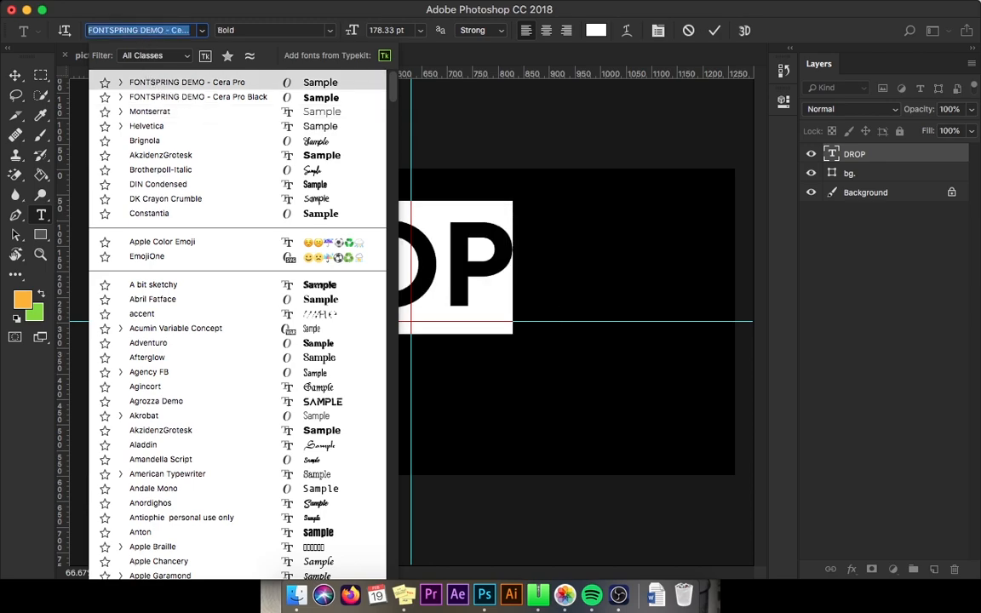
text(work)
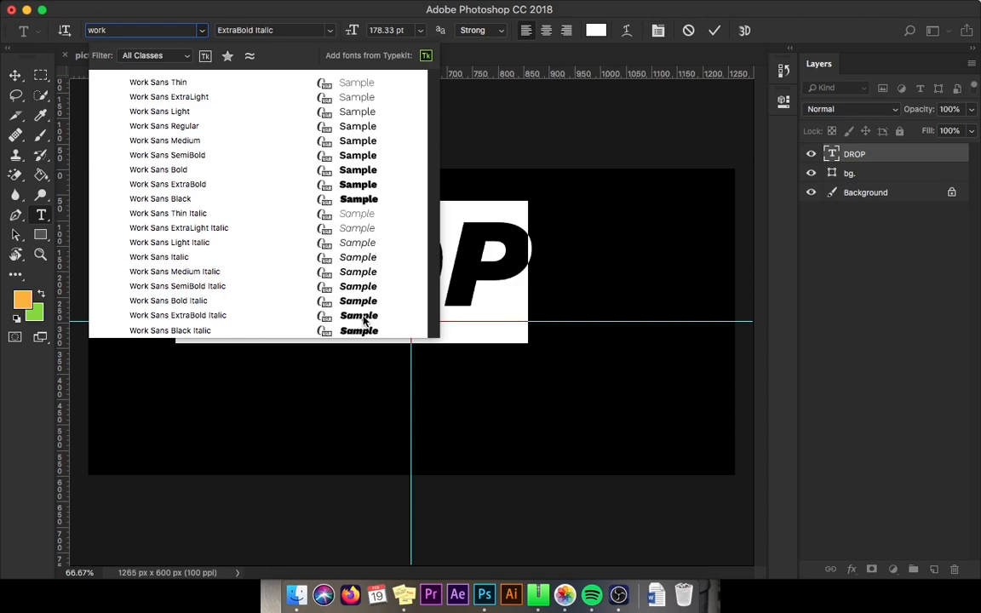
click(285, 318)
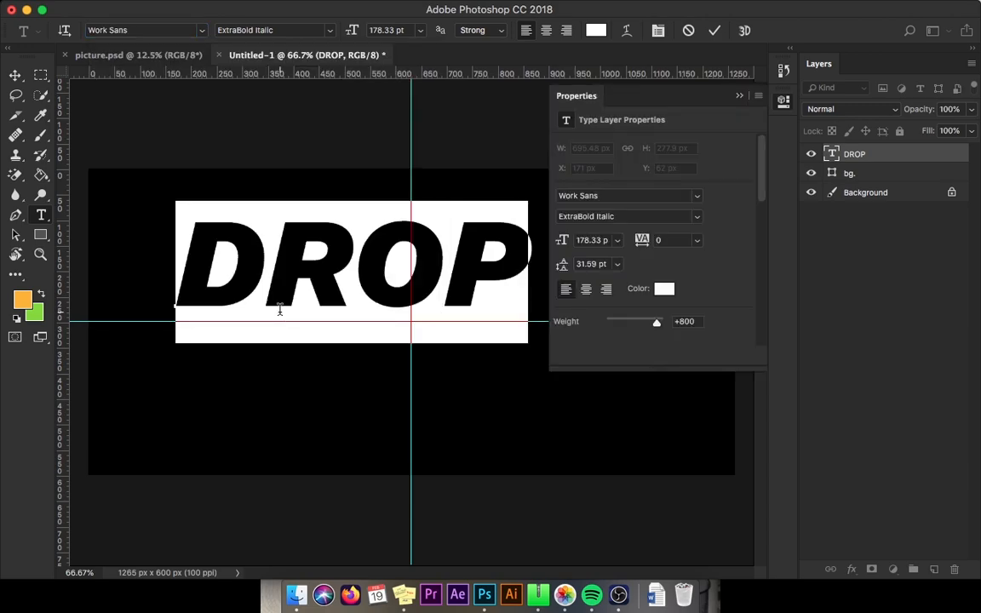
click(713, 30)
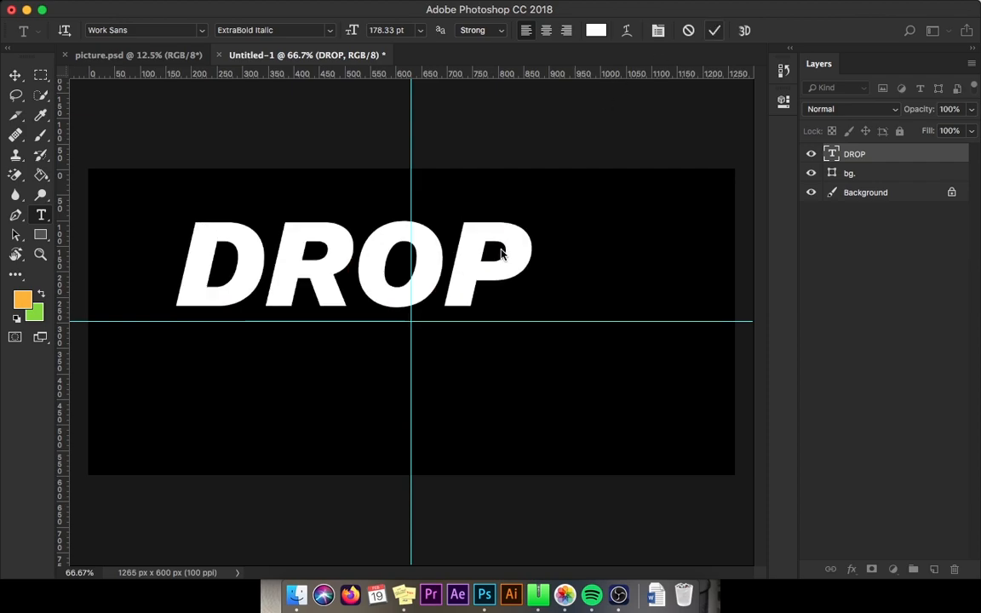
Step: Duplicate the DROP text below itself and change the copy's text to SHADOW
key(v)
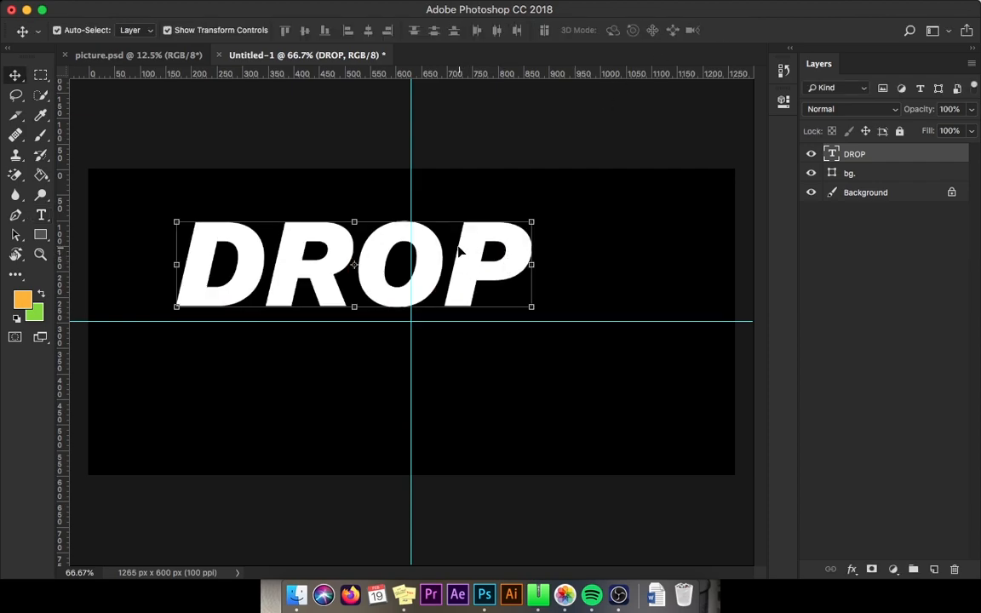
drag(459, 252, 469, 345)
double_click(466, 348)
key(ctrl+a)
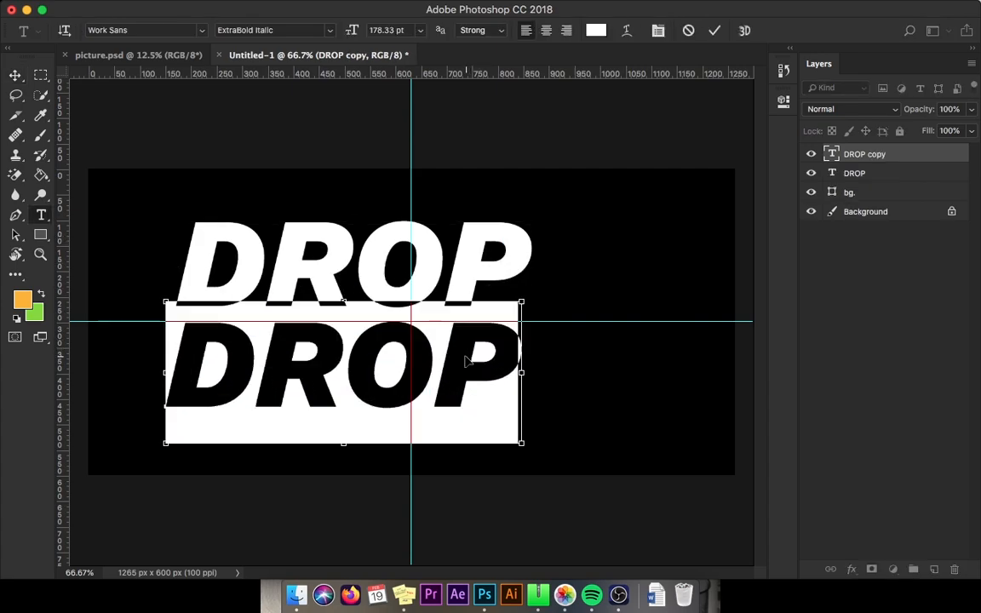
text(SHAOW)
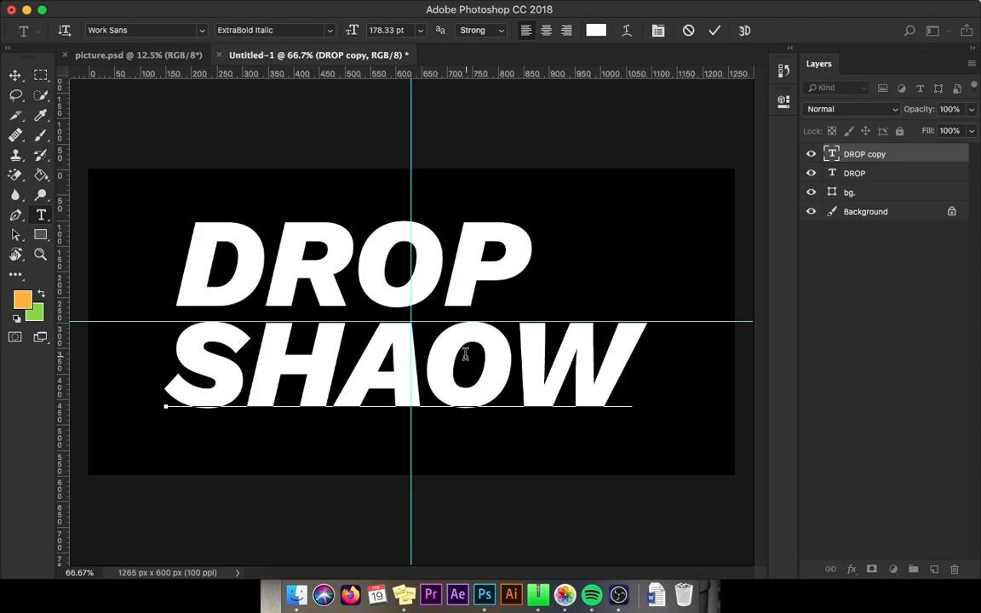
key(BackSpace)
key(BackSpace)
key(BackSpace)
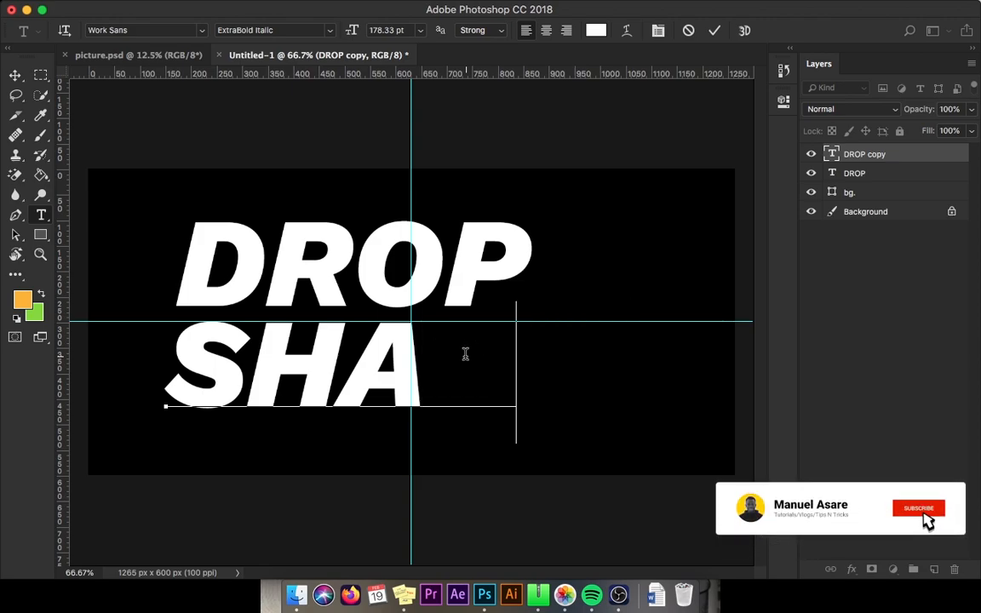
text(DOW)
Step: Shift the SHADOW text left, then scale both text lines down together and move them upward
click(14, 76)
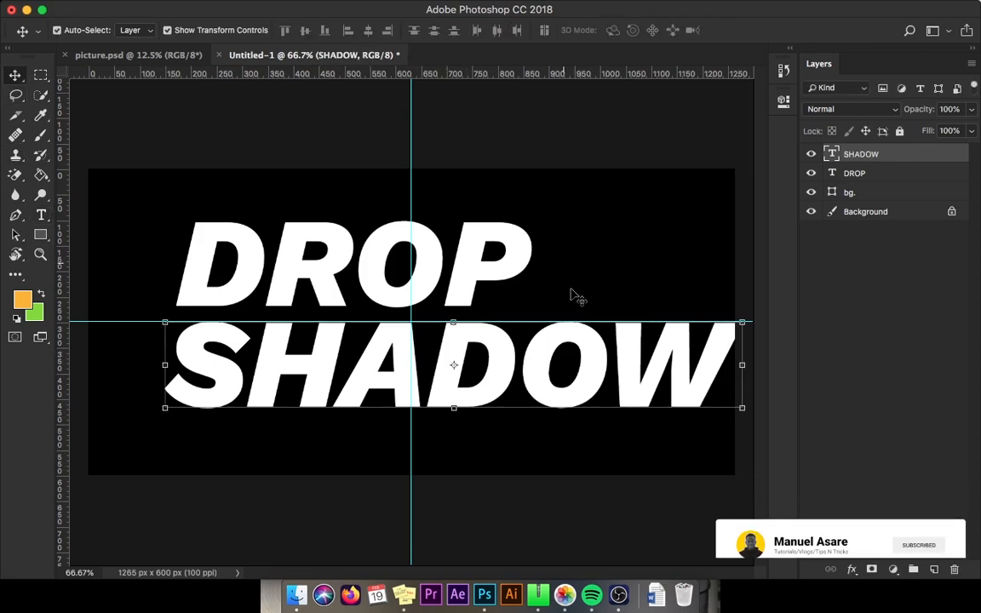
drag(656, 361, 628, 361)
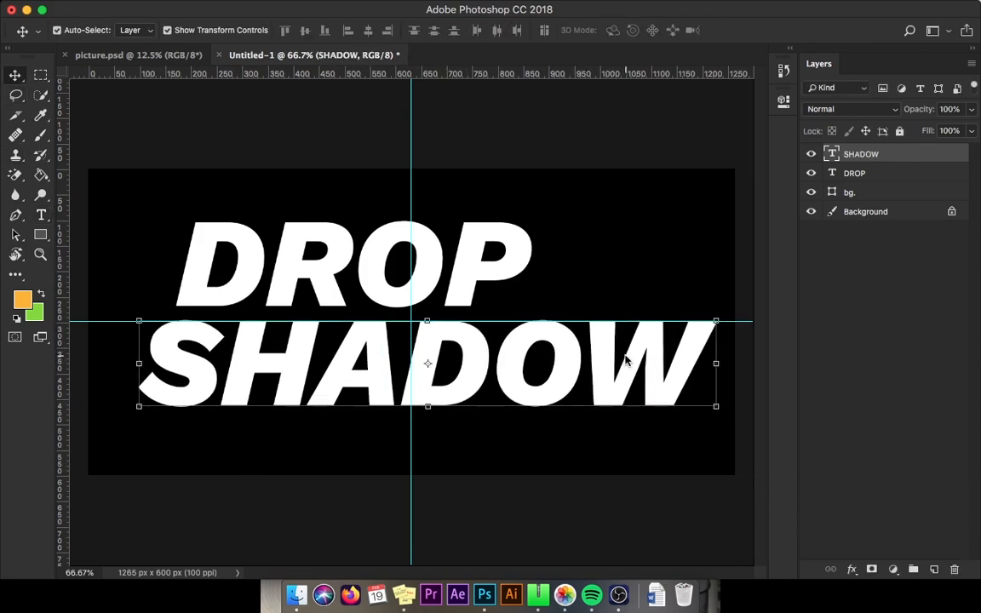
super+click(856, 172)
key(super+t)
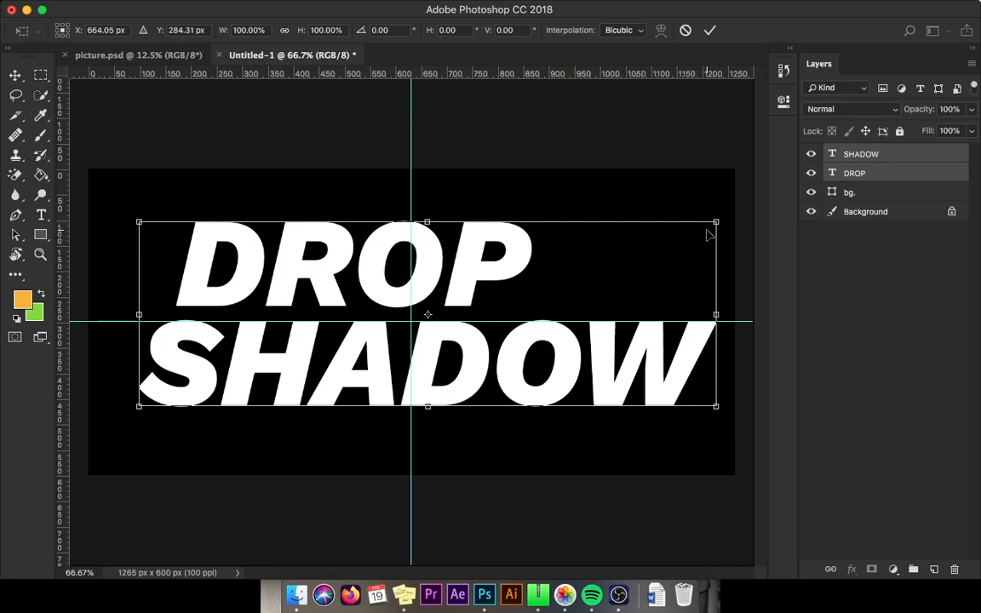
drag(715, 221, 647, 244)
drag(568, 314, 440, 274)
click(710, 30)
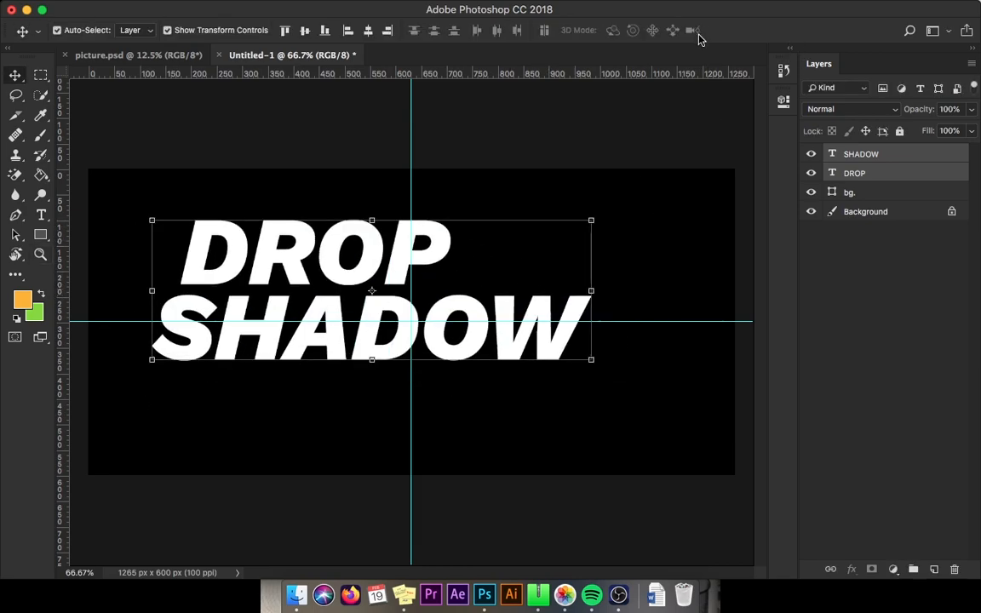
Step: Duplicate the SHADOW text below itself and change the copy's text to EFFECT
right_click(412, 330)
click(430, 341)
drag(453, 388, 452, 410)
key(t)
double_click(453, 409)
text(EFFECTS)
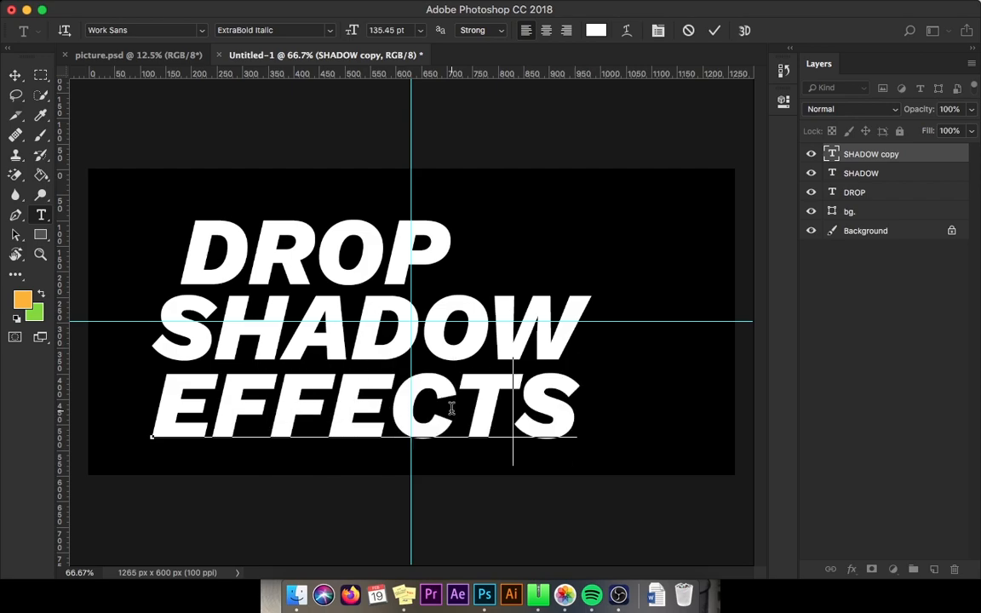
key(BackSpace)
click(15, 76)
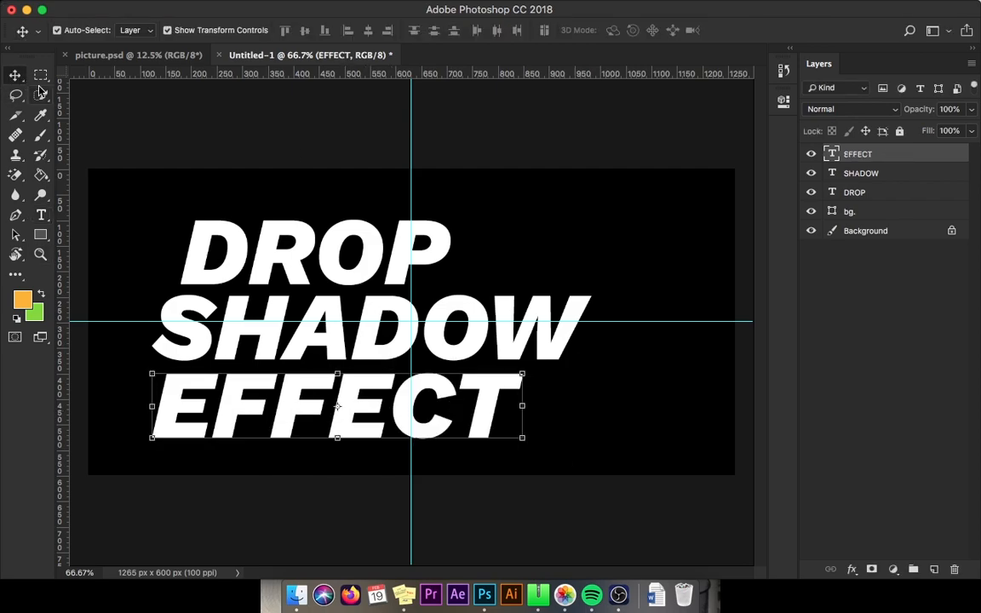
Step: Zoom in to inspect the three lines of text
key(z)
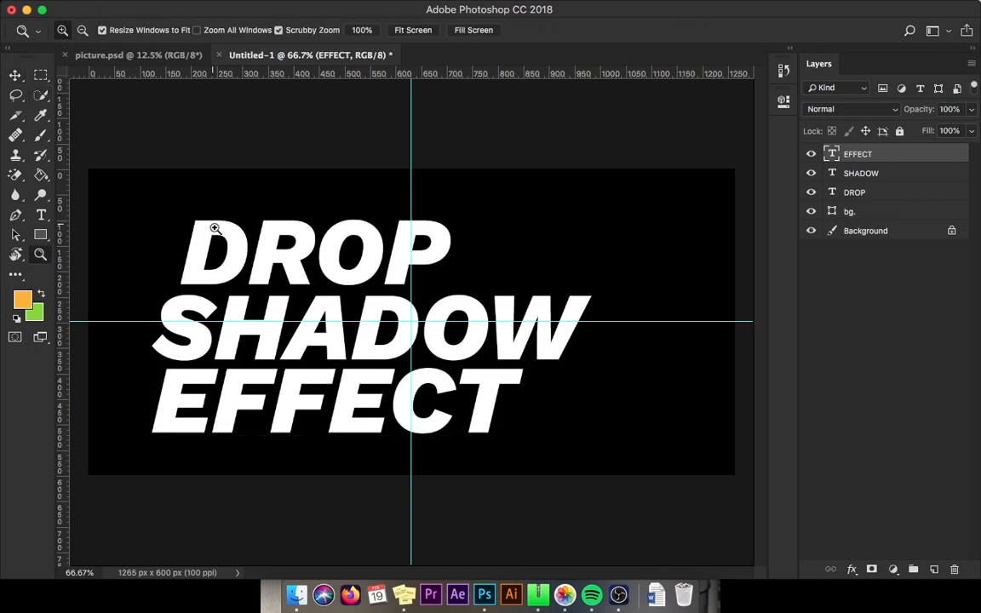
click(214, 229)
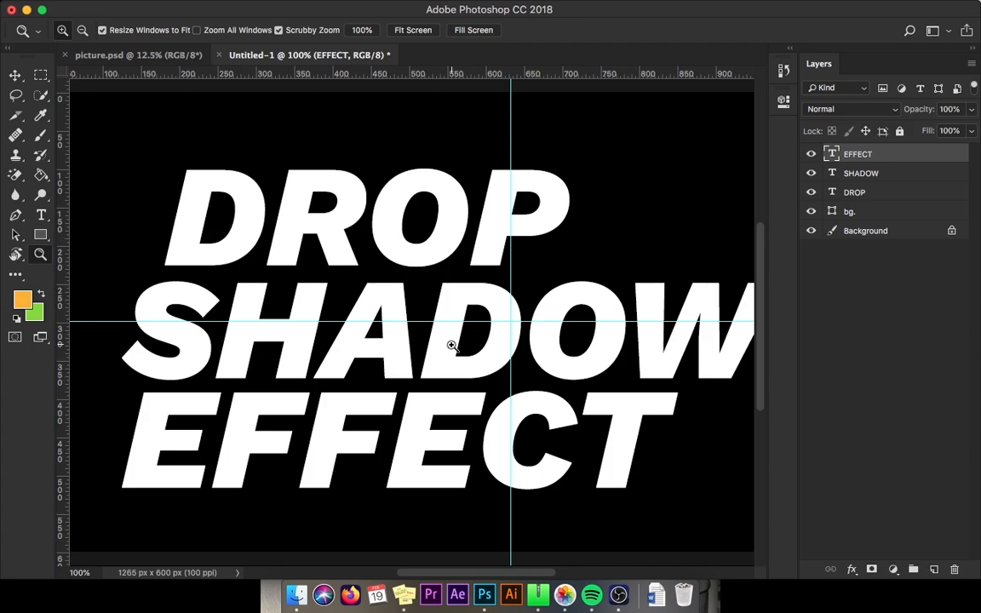
scroll(379, 336, down, 2)
scroll(379, 336, right, 1)
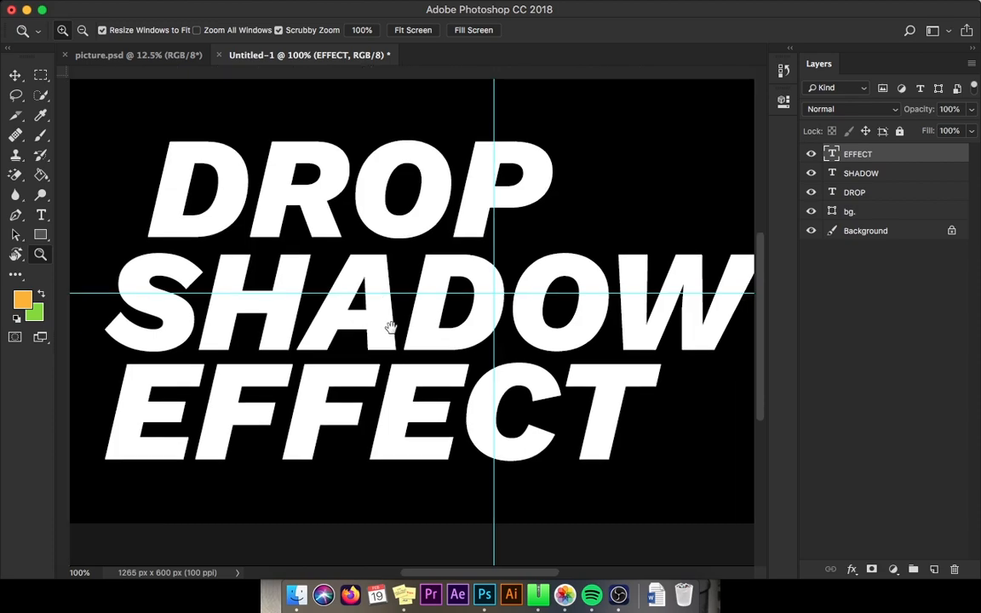
key(v)
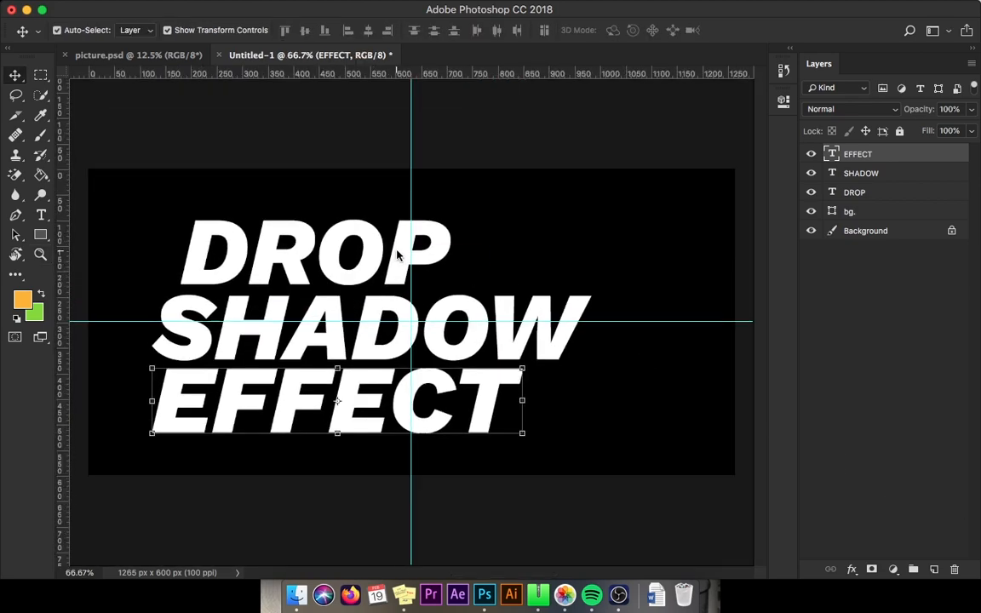
Step: Reorder the text layers so DROP is on top, followed by SHADOW and EFFECT, and select the DROP layer
super+click(359, 226)
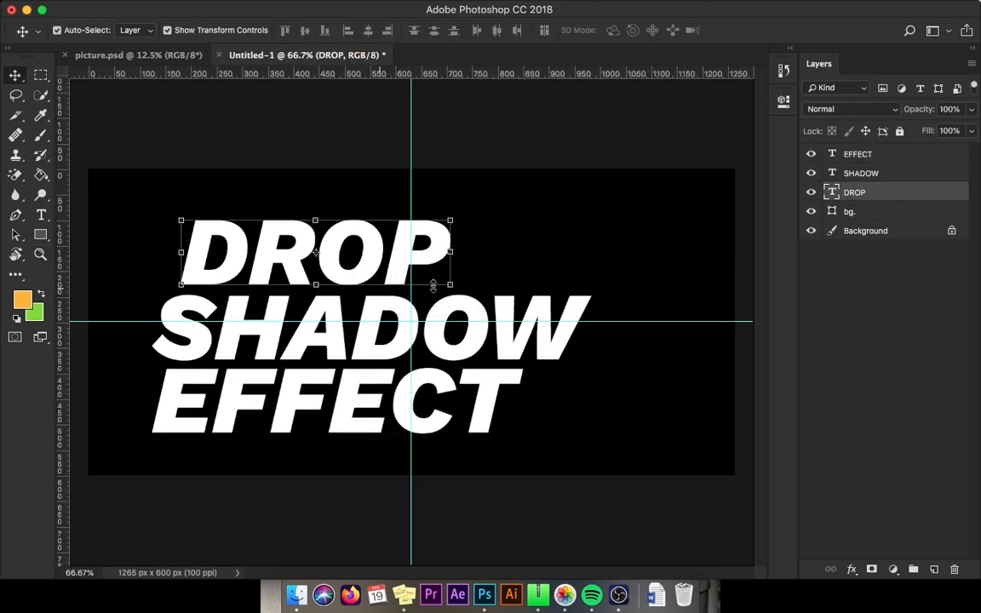
mouse_move(864, 174)
mouse_down()
mouse_move(830, 193)
mouse_move(858, 194)
mouse_up()
drag(865, 154, 868, 201)
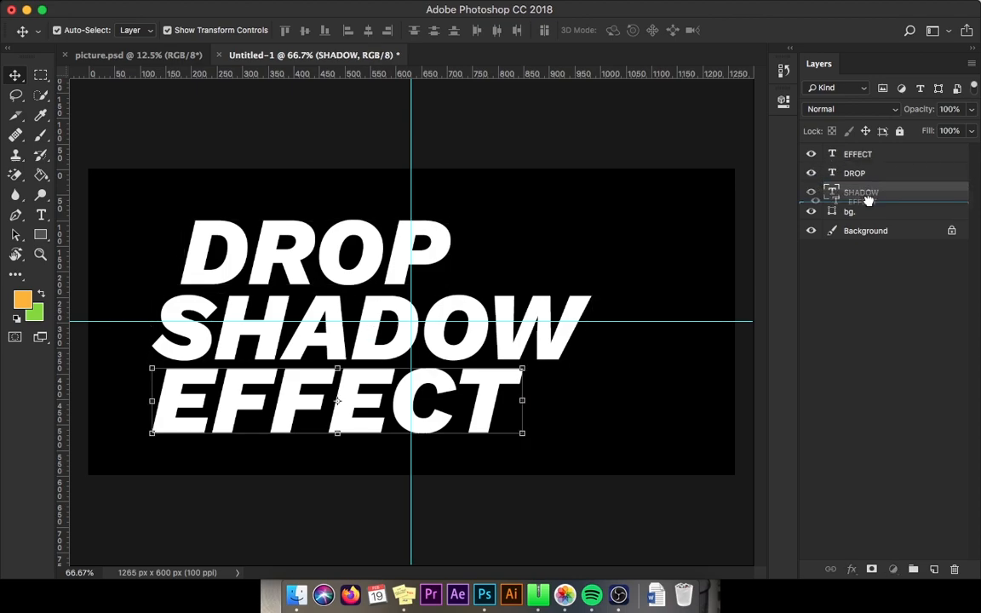
drag(862, 155, 863, 157)
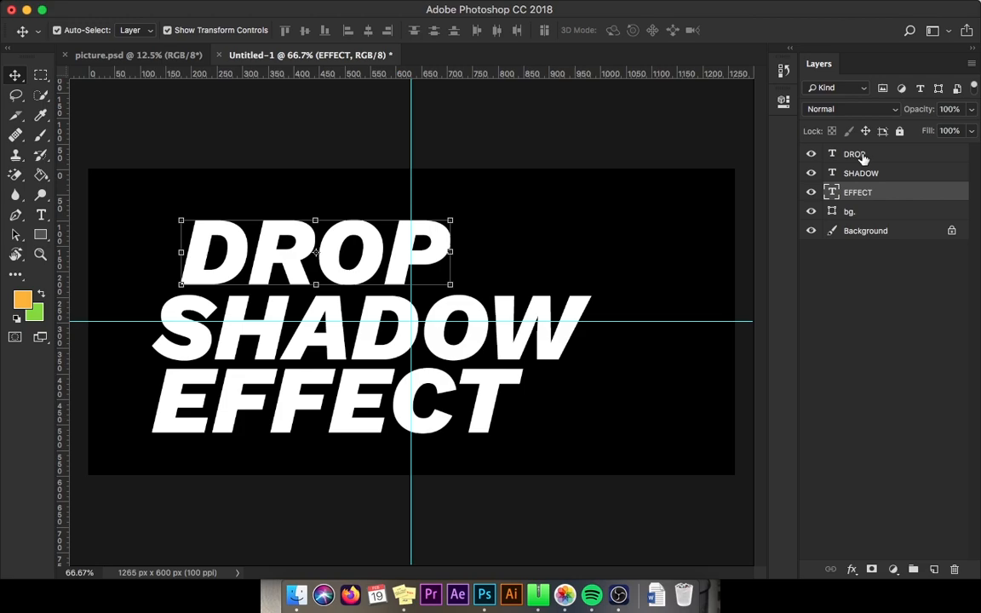
click(880, 196)
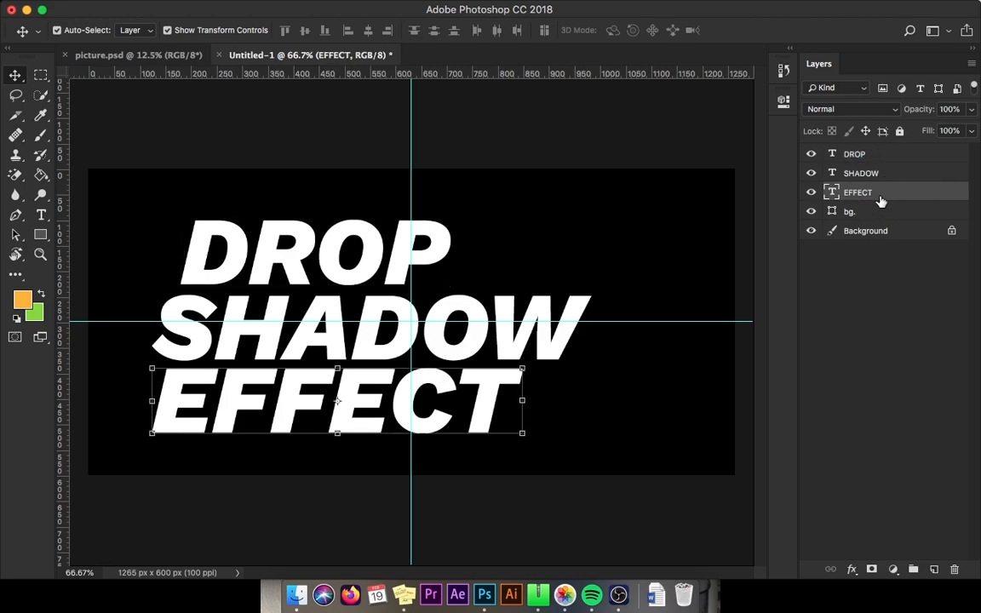
click(855, 154)
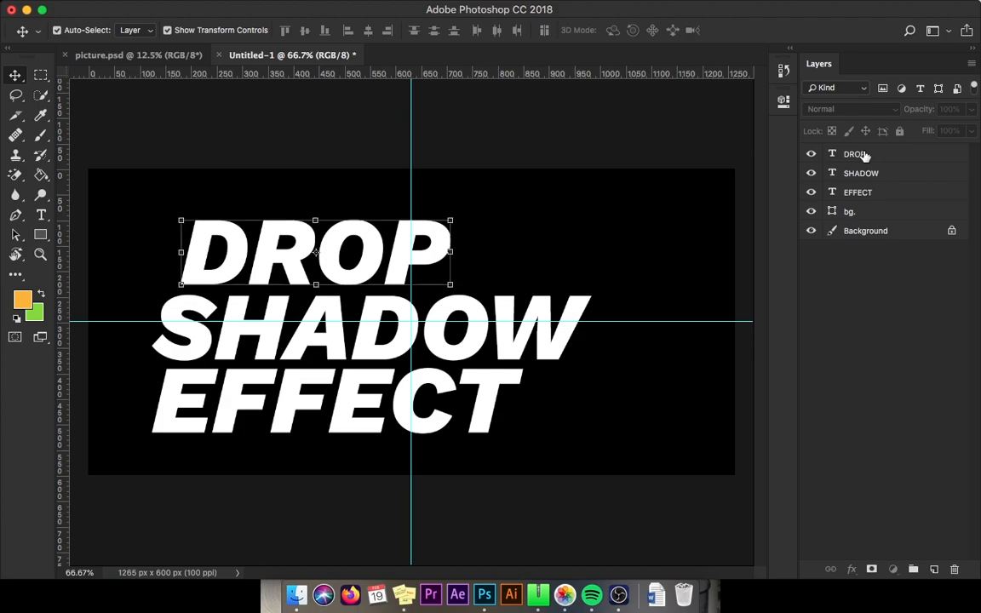
Step: Add a Drop Shadow layer style to the DROP text and set the shadow colour to black 000000
click(852, 568)
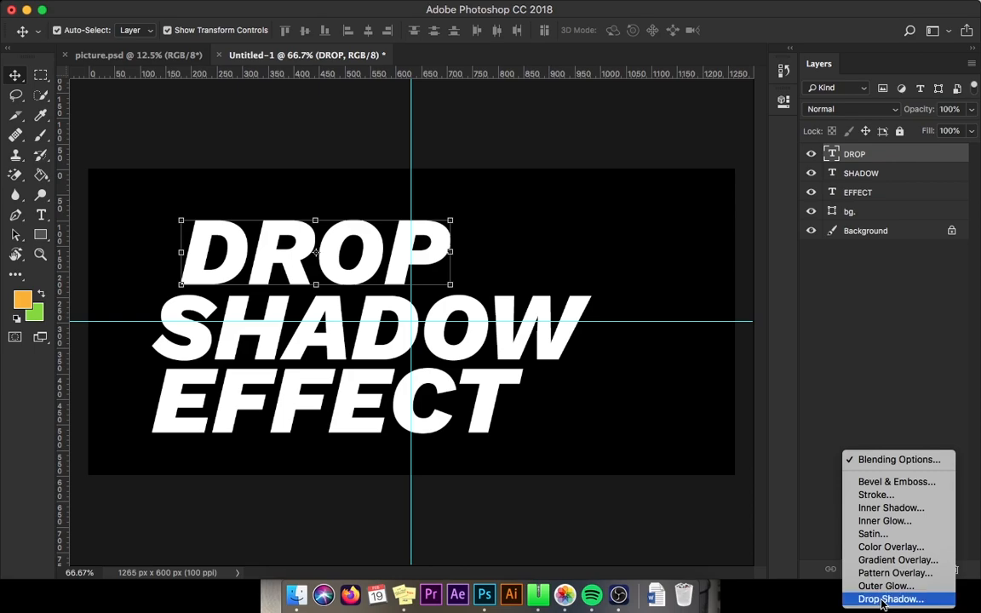
click(887, 599)
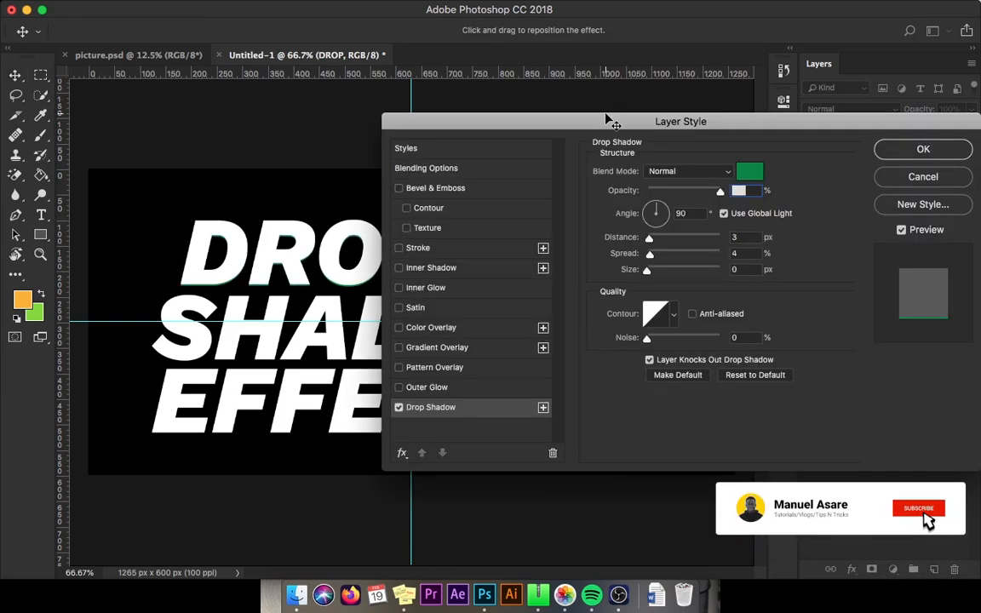
drag(751, 126, 751, 59)
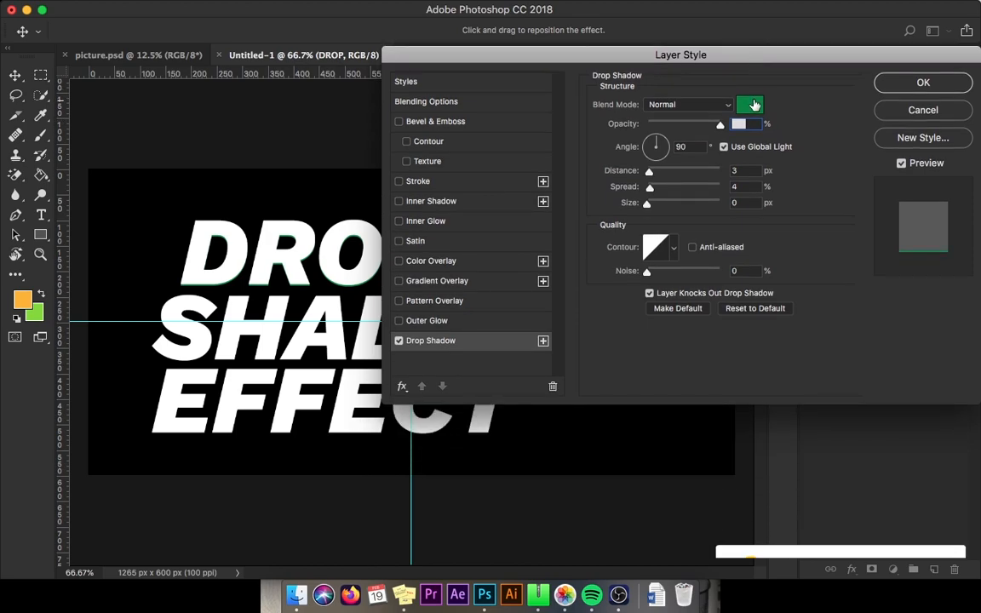
click(749, 104)
click(802, 345)
drag(802, 345, 810, 373)
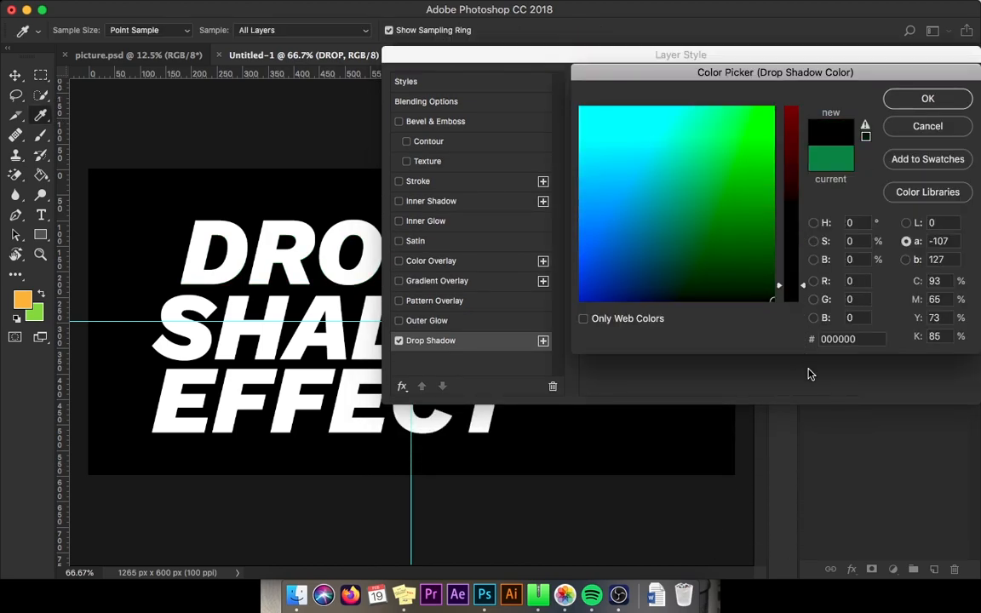
key(Return)
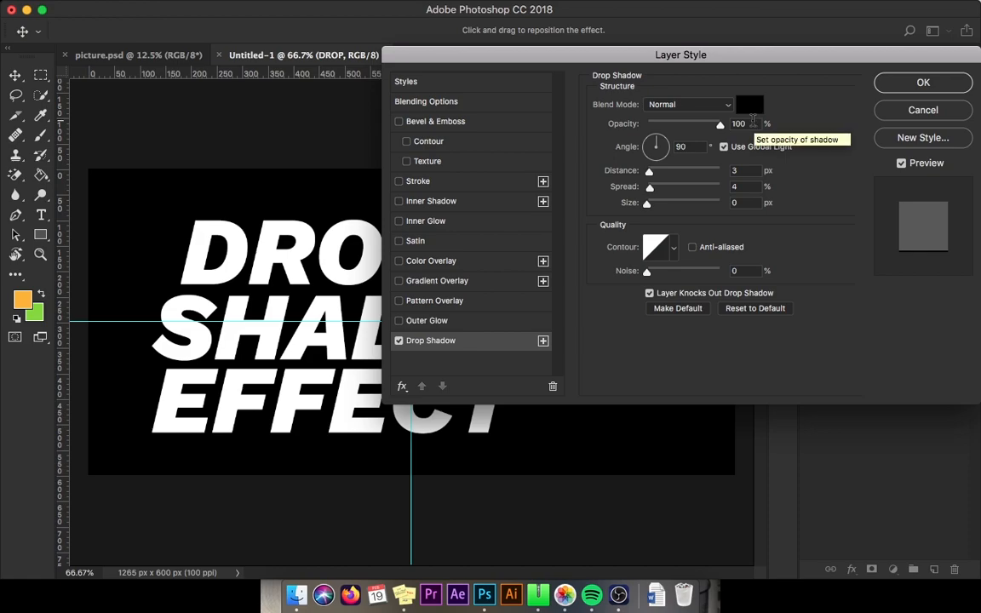
Step: Set the drop shadow's angle to 96°
click(742, 124)
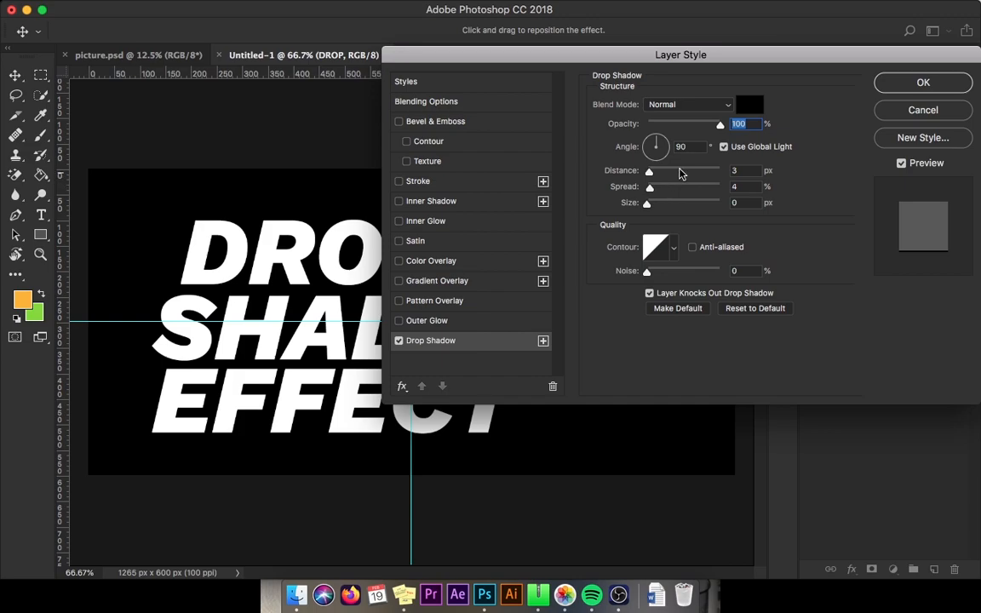
key(Tab)
text(96)
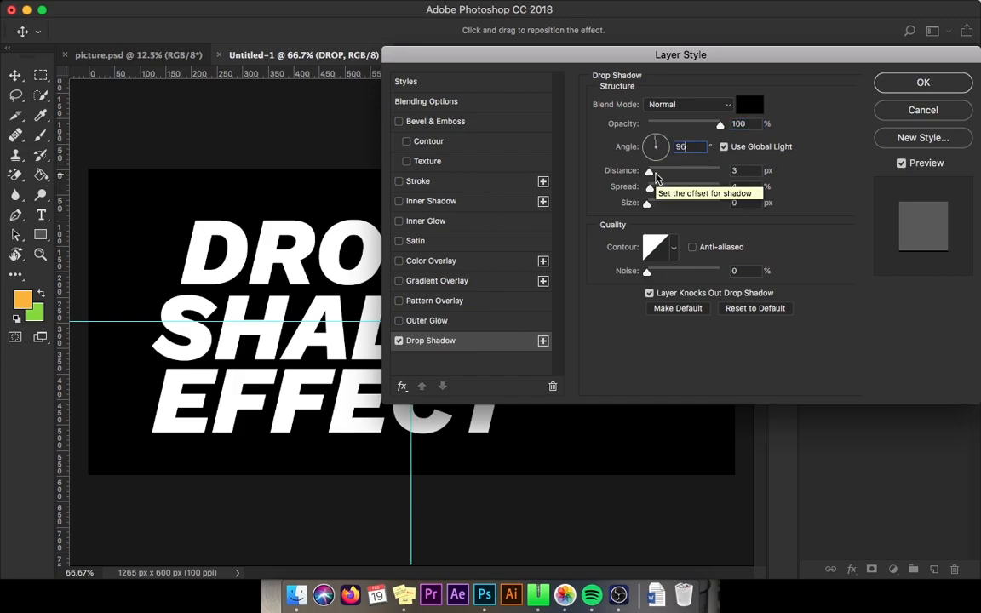
Step: Set the drop shadow distance to 46 px and size to 68 px, then apply the layer style
drag(656, 177, 681, 175)
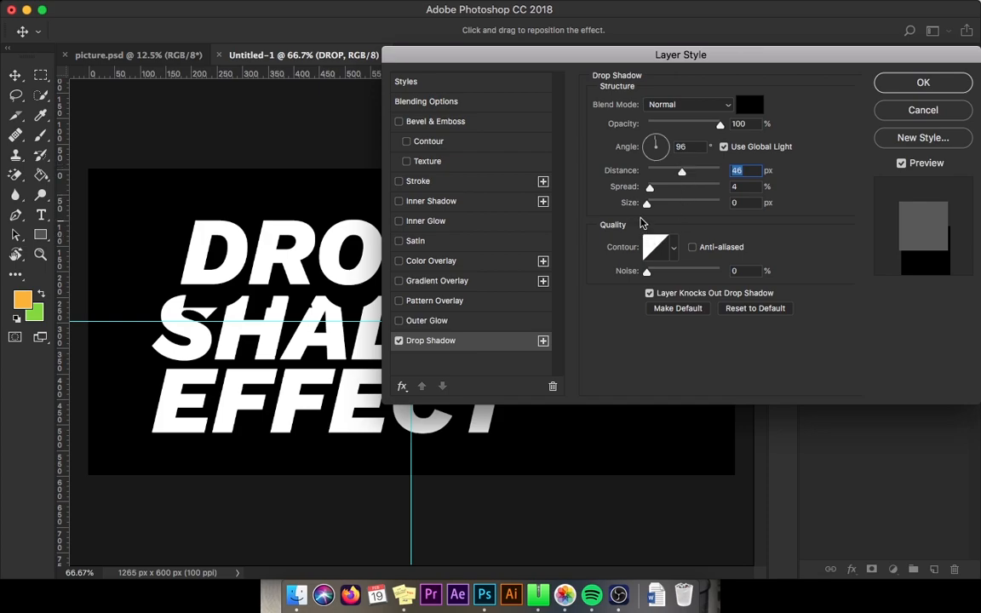
drag(651, 190, 650, 191)
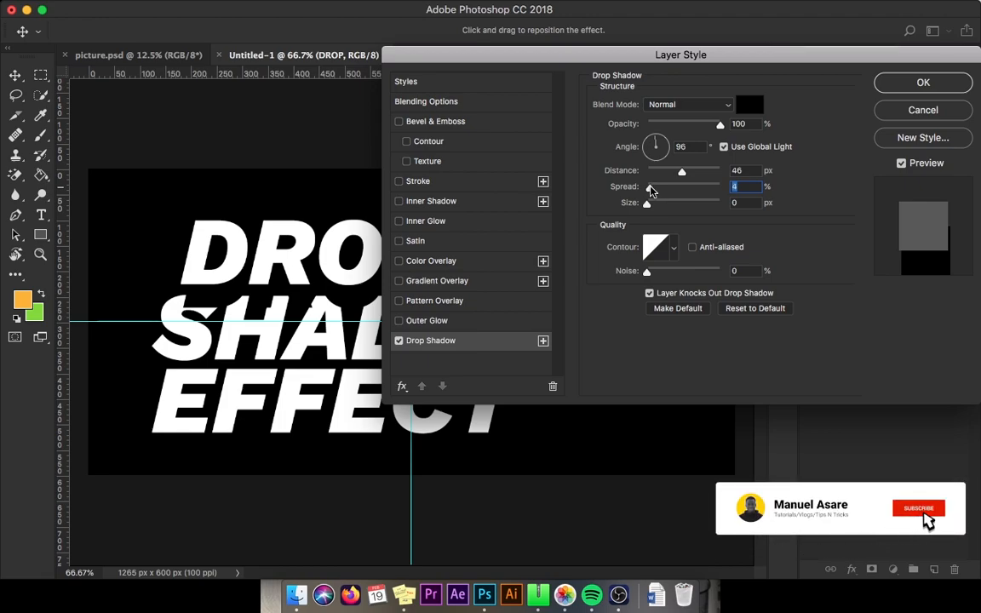
drag(647, 203, 669, 205)
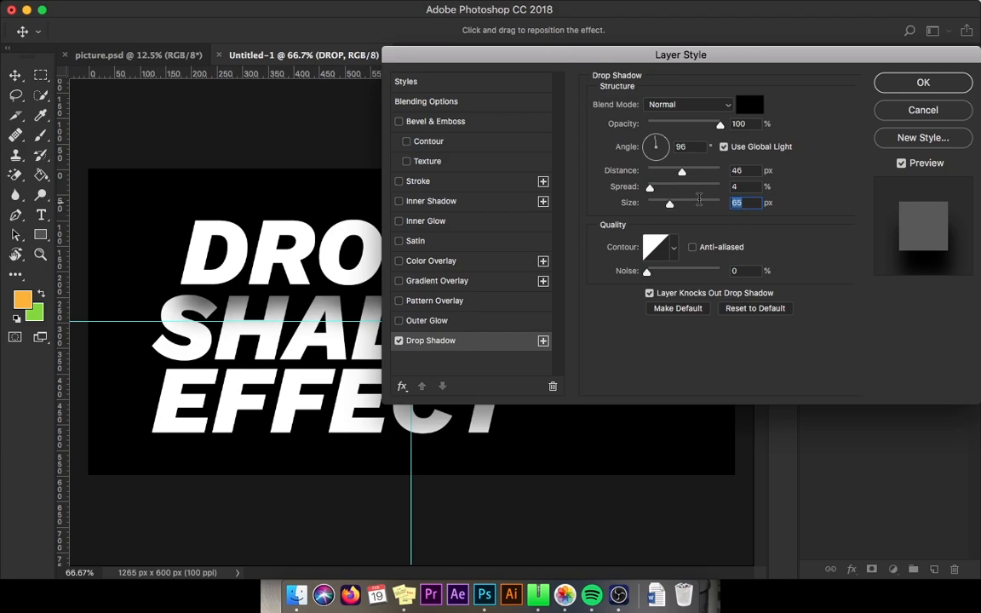
text(68)
click(921, 85)
Step: Nudge the DROP text down 8 pixels
key(Down)
key(Down)
key(Down)
key(Down)
key(Down)
key(Down)
key(Down)
key(Down)
key(Down)
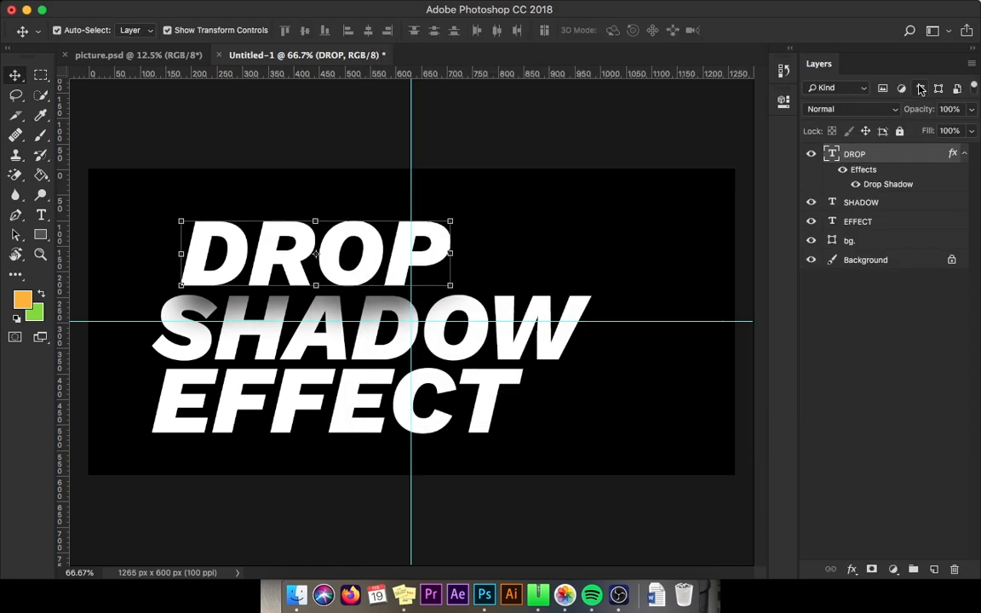
key(Down)
key(Down)
key(Down)
key(Down)
key(Down)
key(Down)
key(Down)
key(Down)
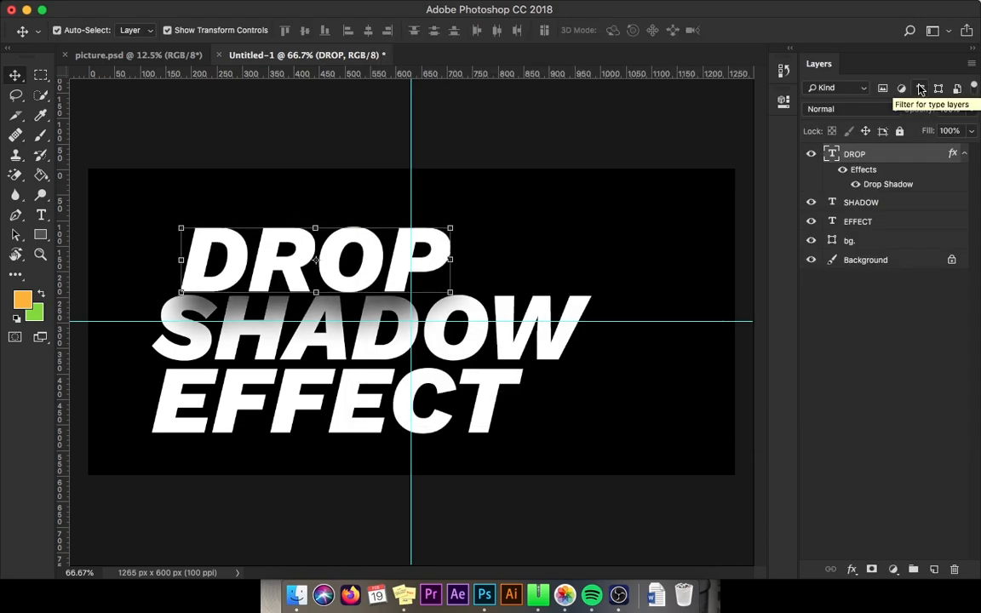
key(Down)
key(Down)
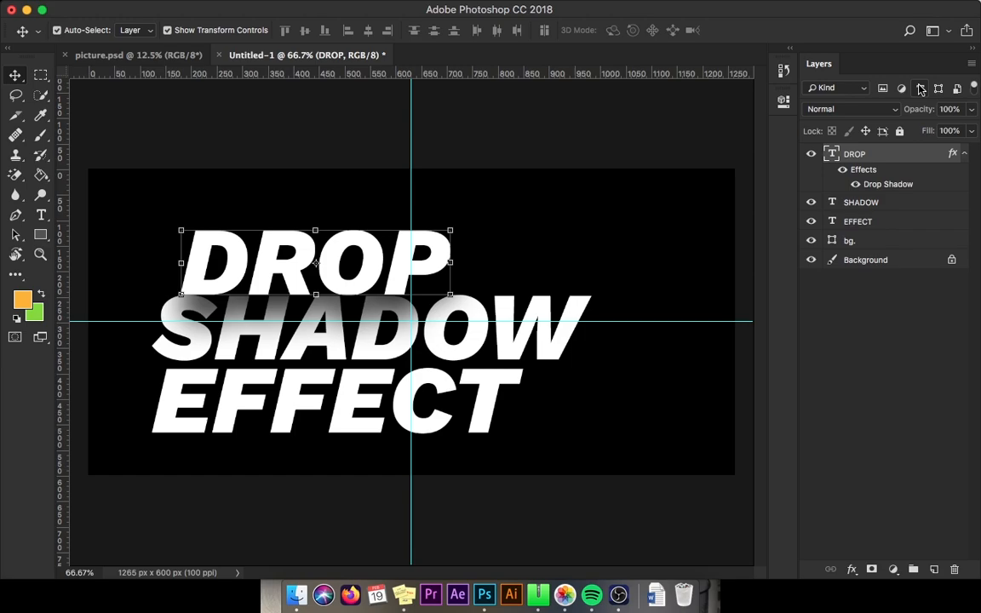
Step: Reopen DROP's layer style, add a second Drop Shadow, and set its blend mode to Multiply
double_click(888, 184)
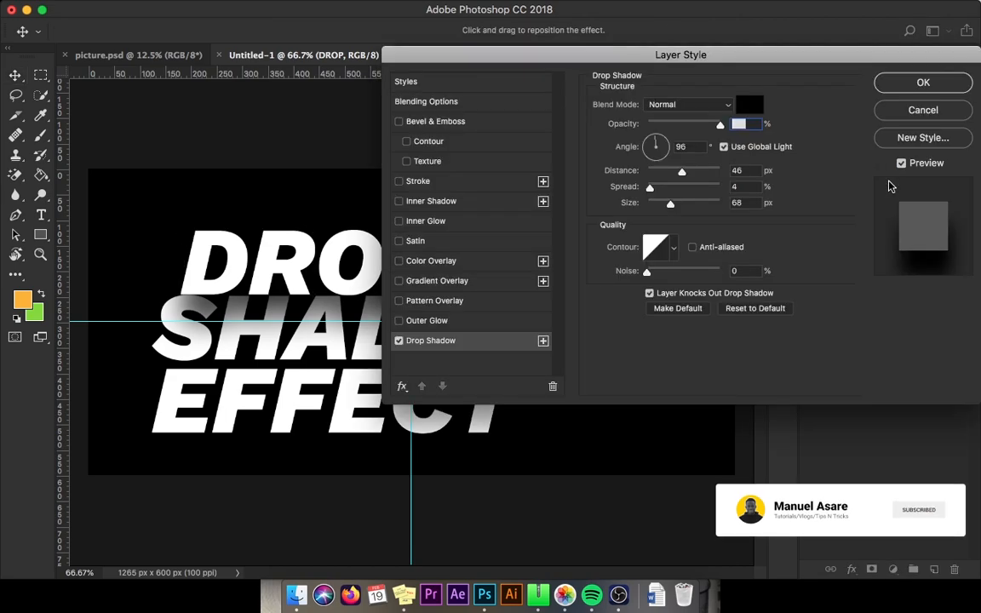
click(544, 342)
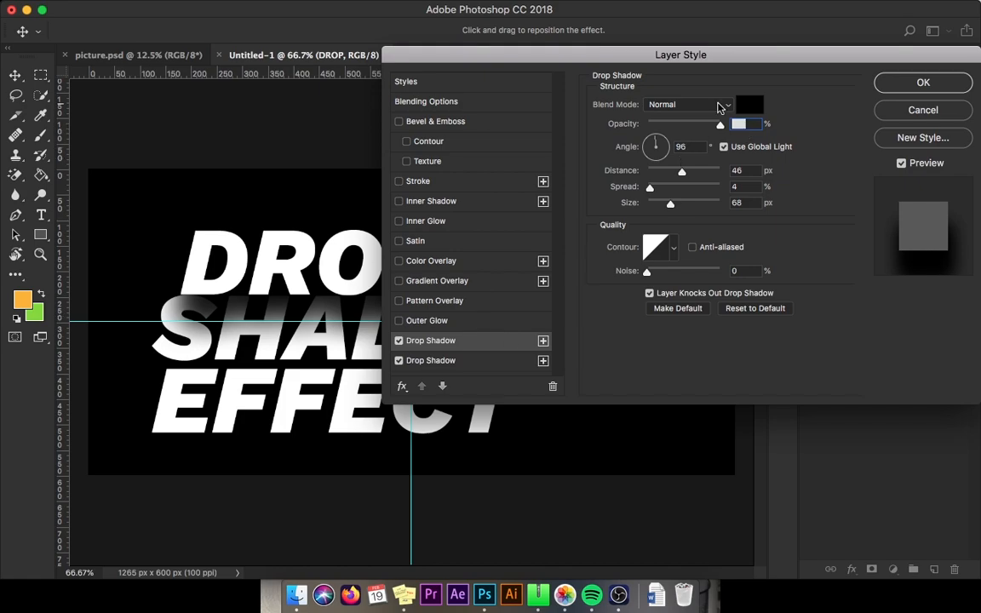
click(721, 104)
click(690, 148)
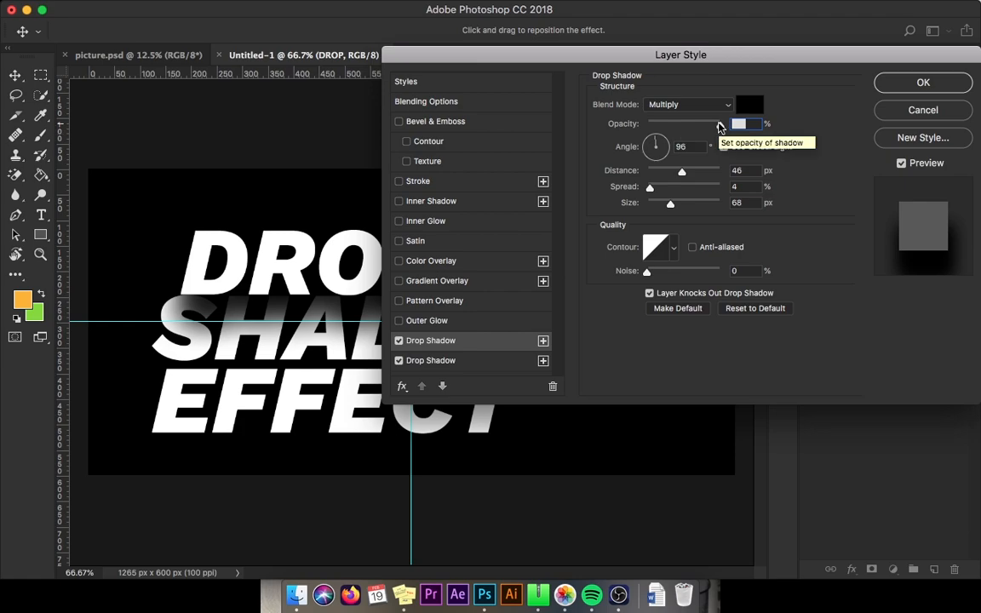
Step: Set the second drop shadow's opacity to 40% and its angle to 88°
drag(719, 126, 673, 129)
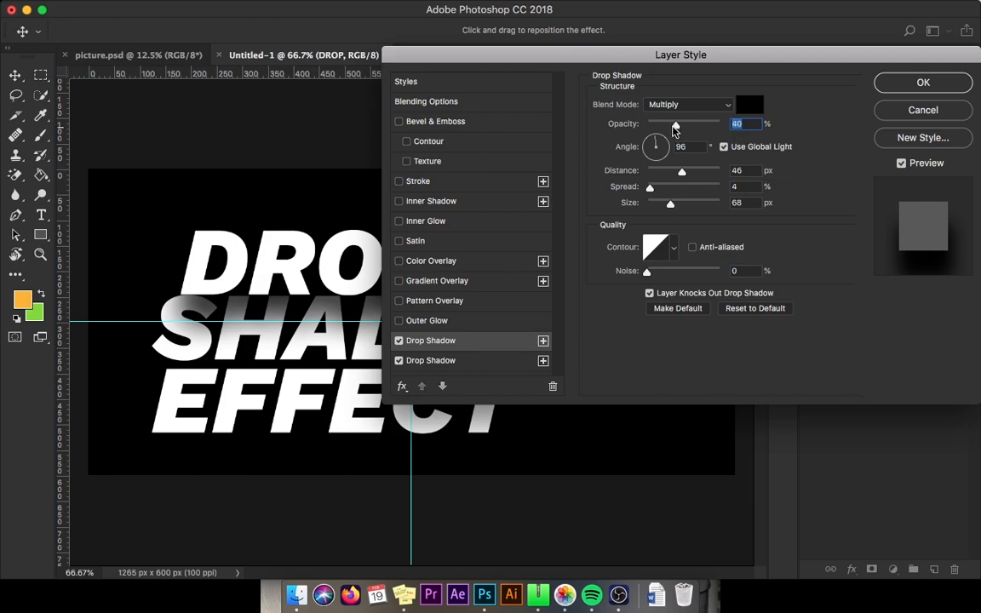
click(688, 147)
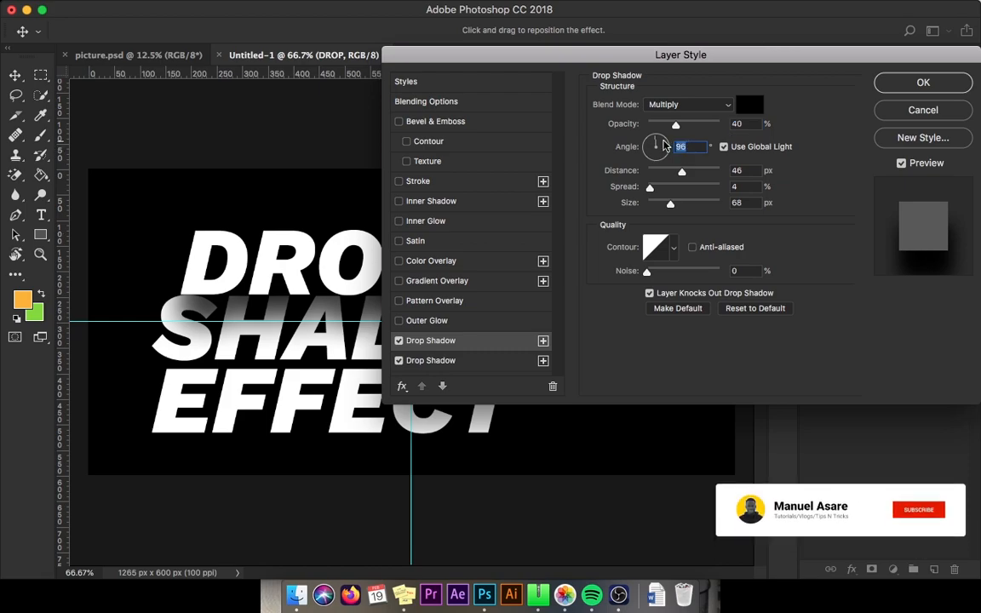
text(88)
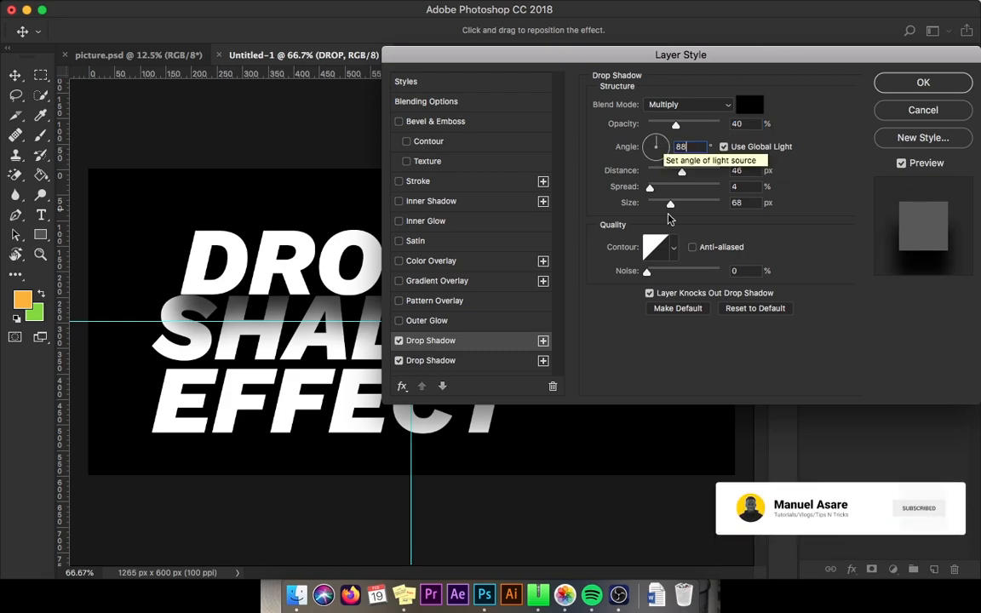
Step: Set the second shadow's distance to 50 px, spread to 0% and size to 250 px, then apply
mouse_move(681, 172)
mouse_down()
mouse_move(671, 175)
mouse_move(696, 174)
mouse_move(684, 174)
mouse_up()
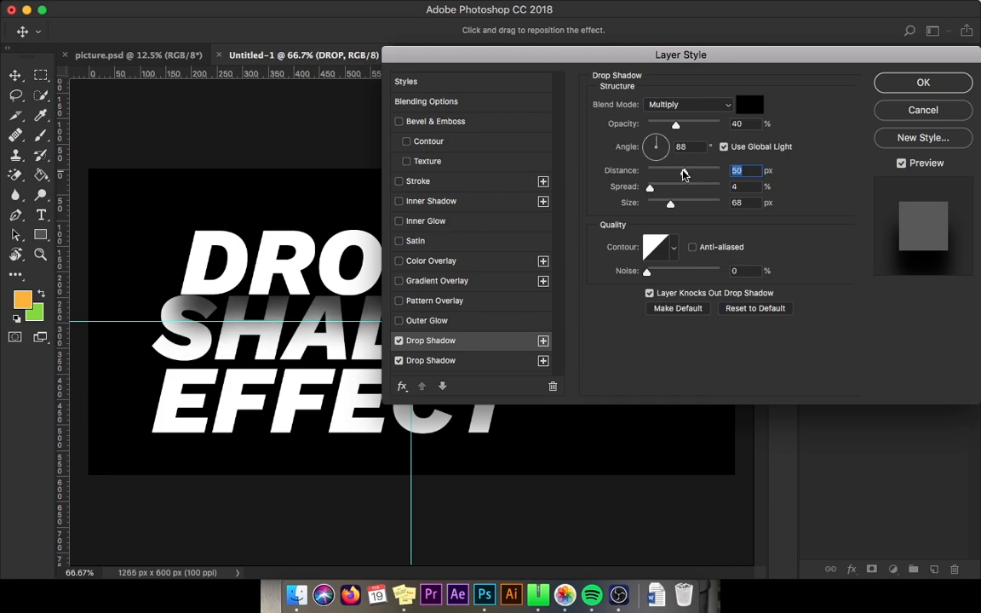
drag(650, 188, 638, 191)
drag(672, 207, 739, 202)
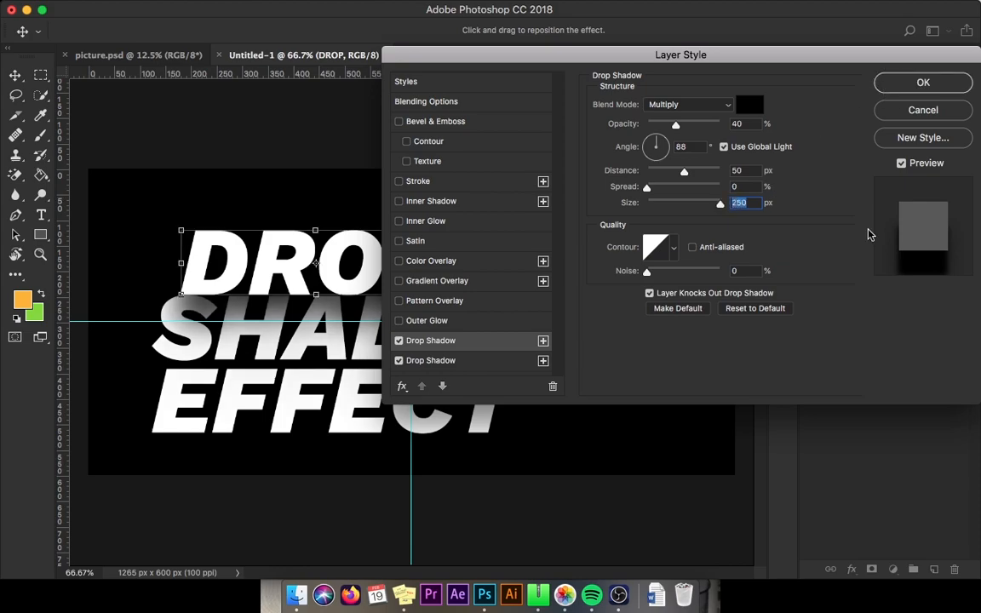
key(Return)
key(z)
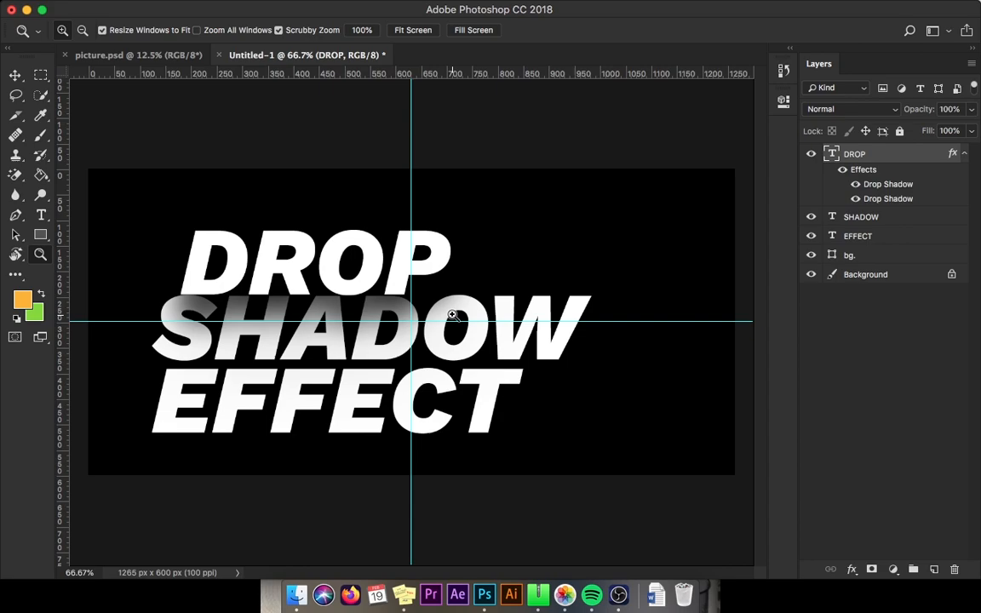
Step: Reopen DROP's layer style and set the original drop shadow's blend mode to Multiply
double_click(893, 185)
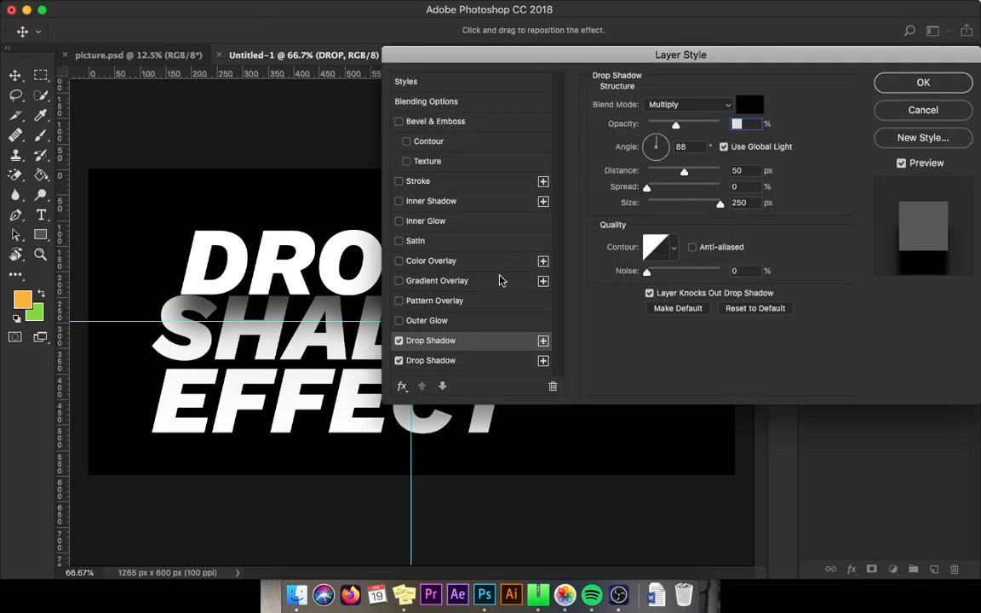
click(462, 367)
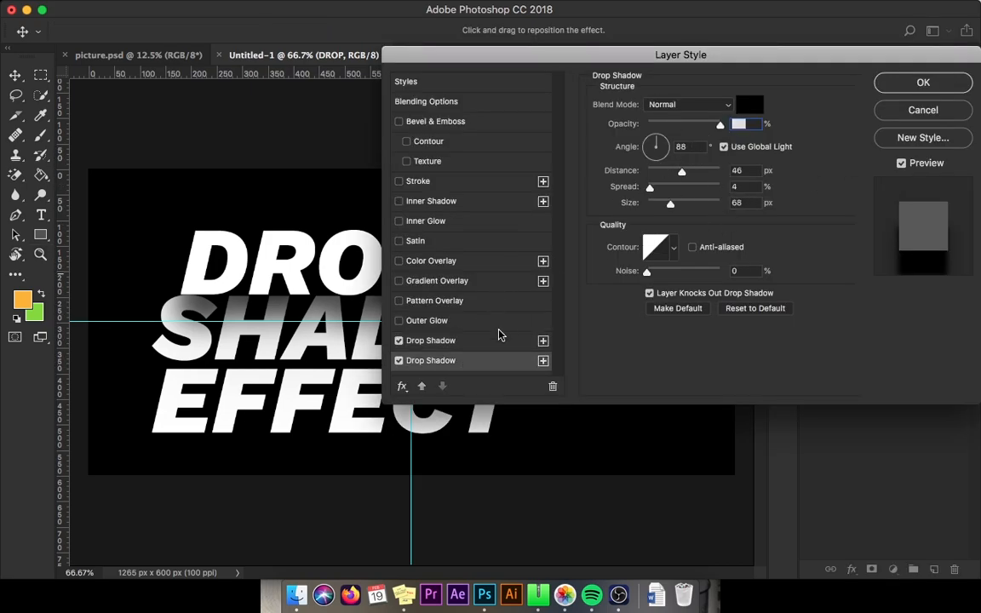
click(479, 339)
click(453, 361)
click(725, 104)
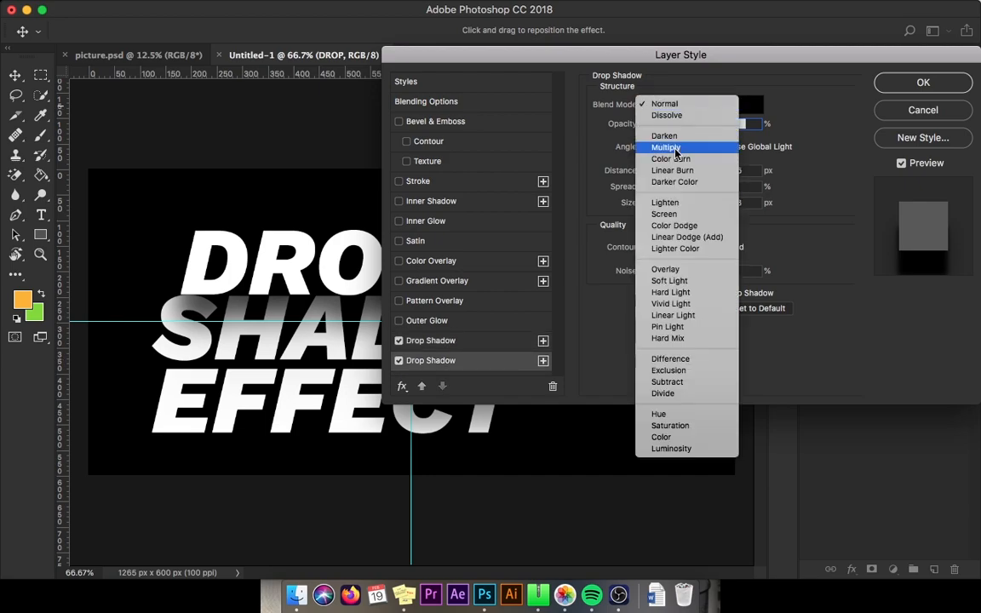
click(666, 147)
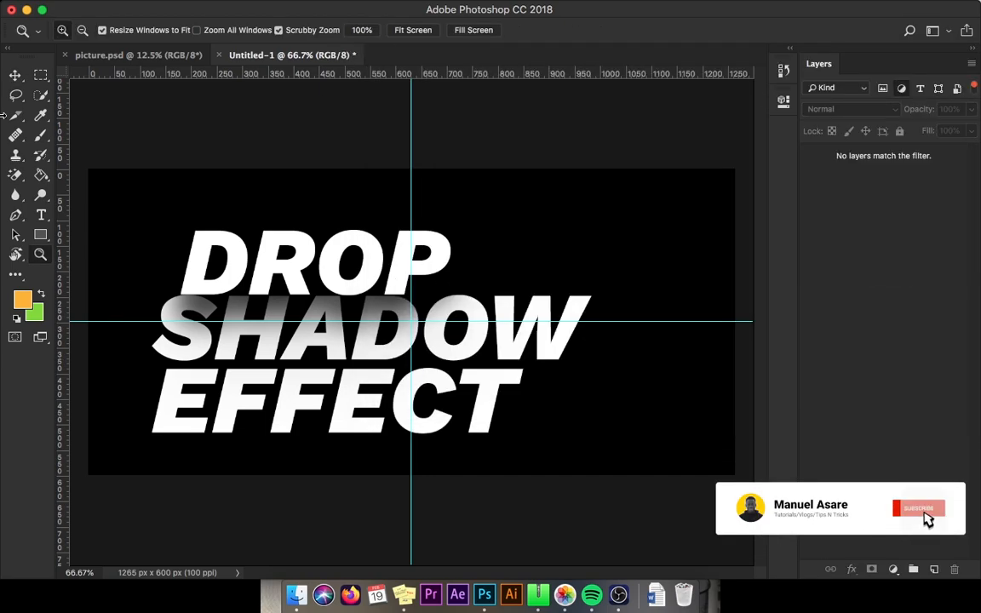
Step: Turn off the layer filter, reselect the DROP layer with the Move tool, and nudge it down 3 pixels
click(16, 77)
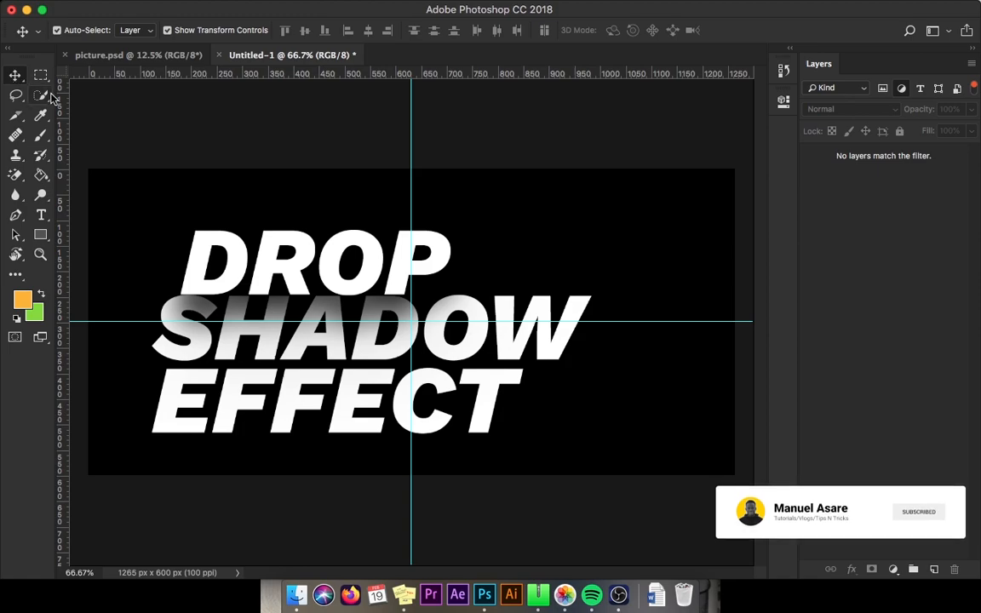
click(973, 88)
click(848, 154)
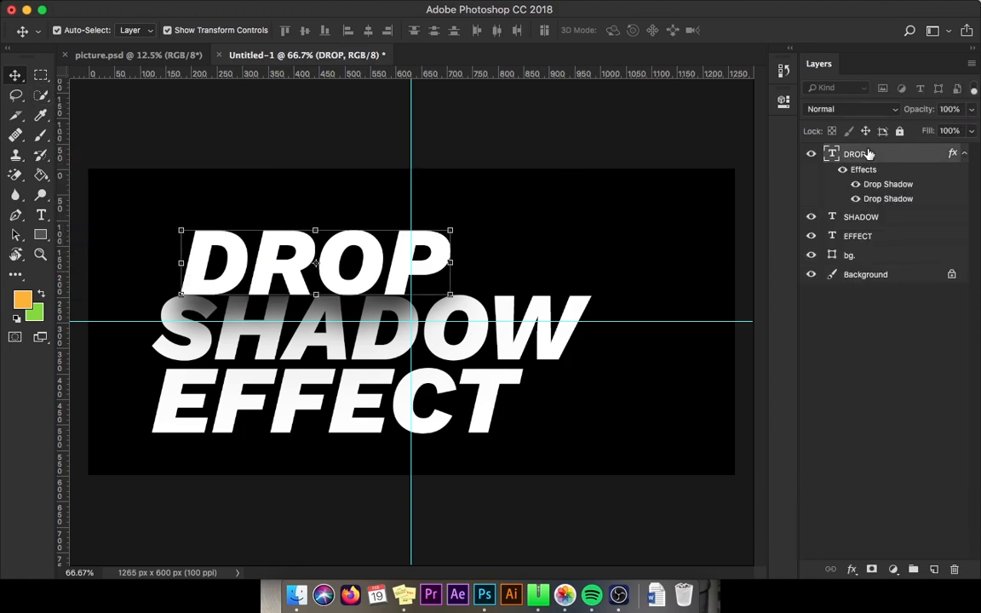
key(Down)
key(Down)
key(Down)
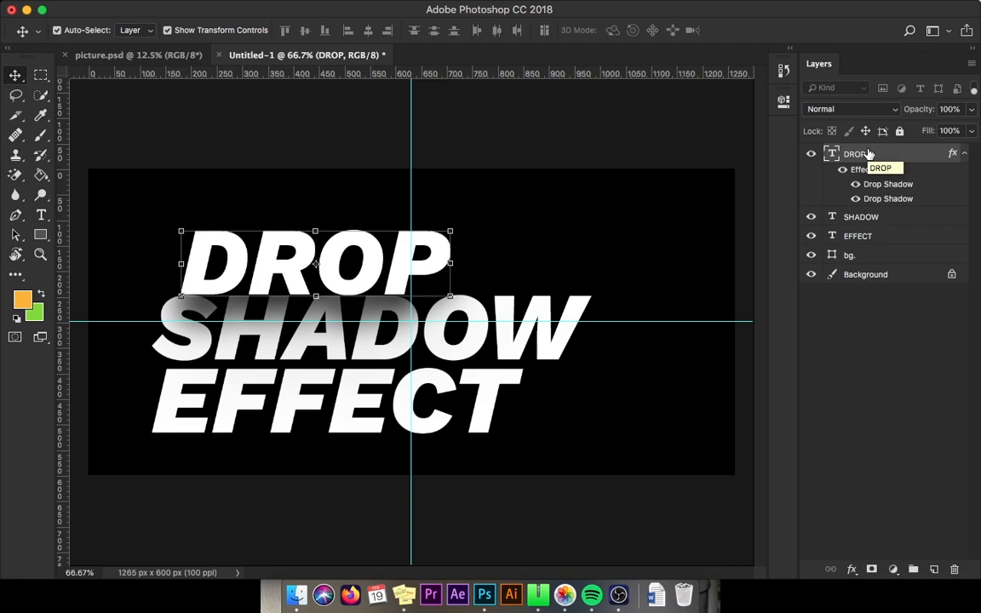
key(Down)
key(Down)
key(Down)
key(Down)
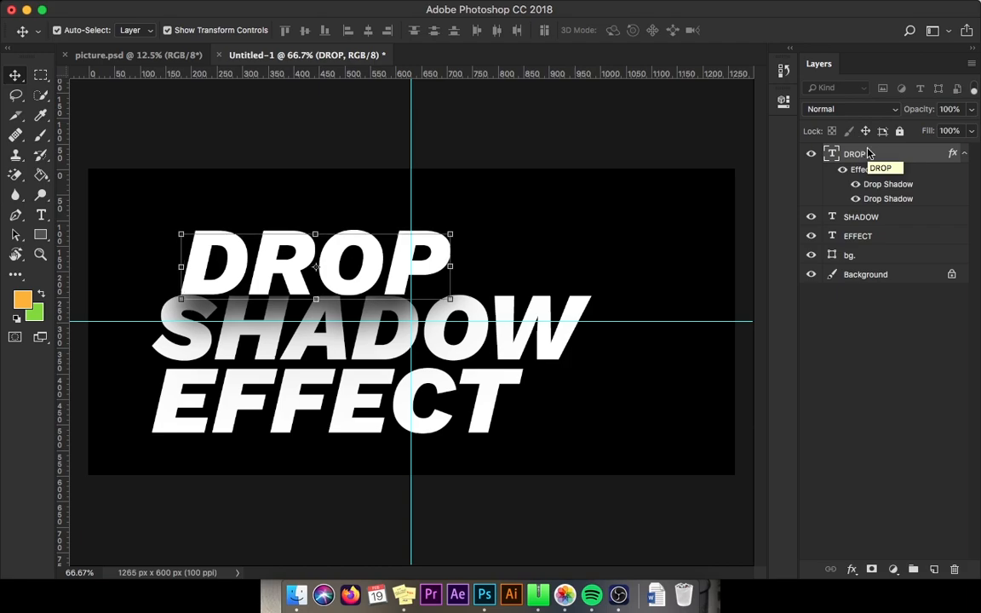
key(Up)
key(Up)
key(Up)
key(Up)
key(Up)
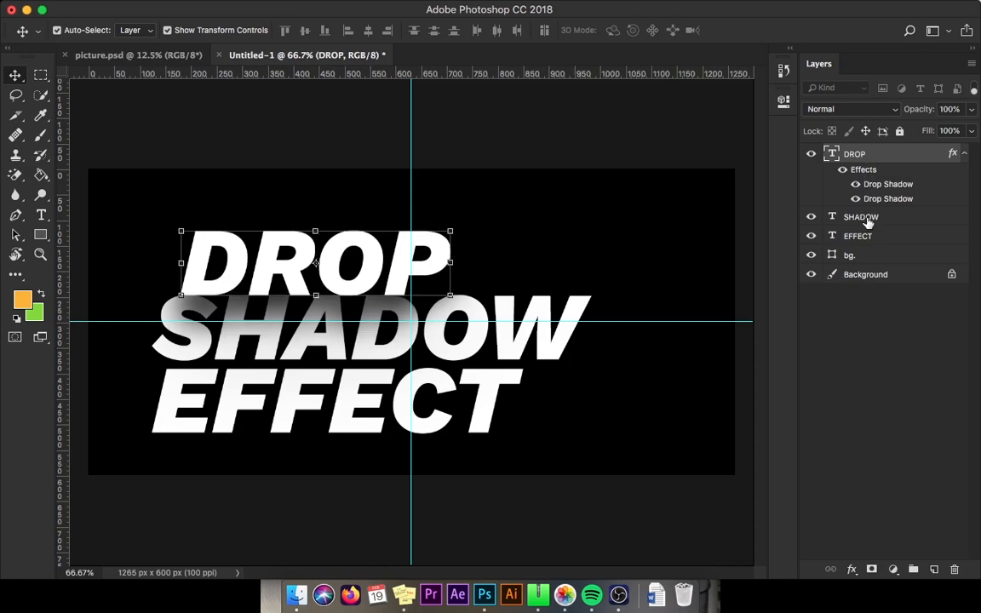
Step: Select the DROP layer and copy its layer style
click(867, 218)
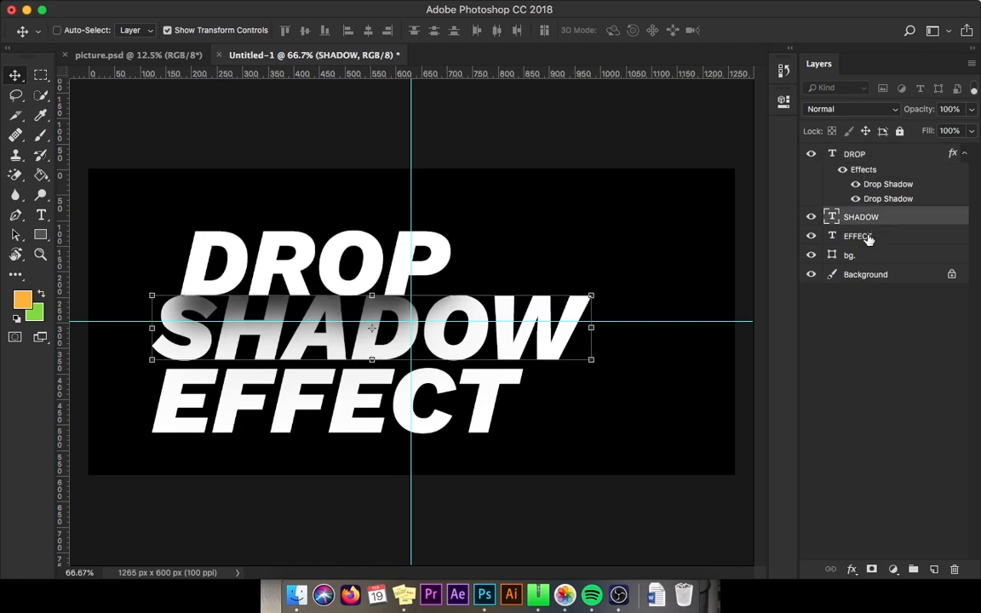
shift+click(867, 238)
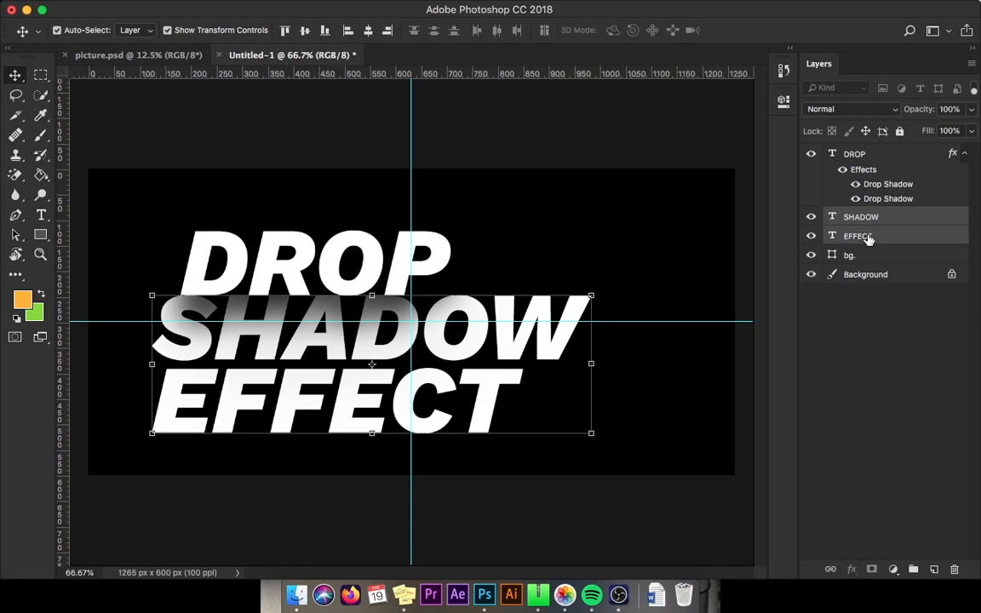
click(864, 158)
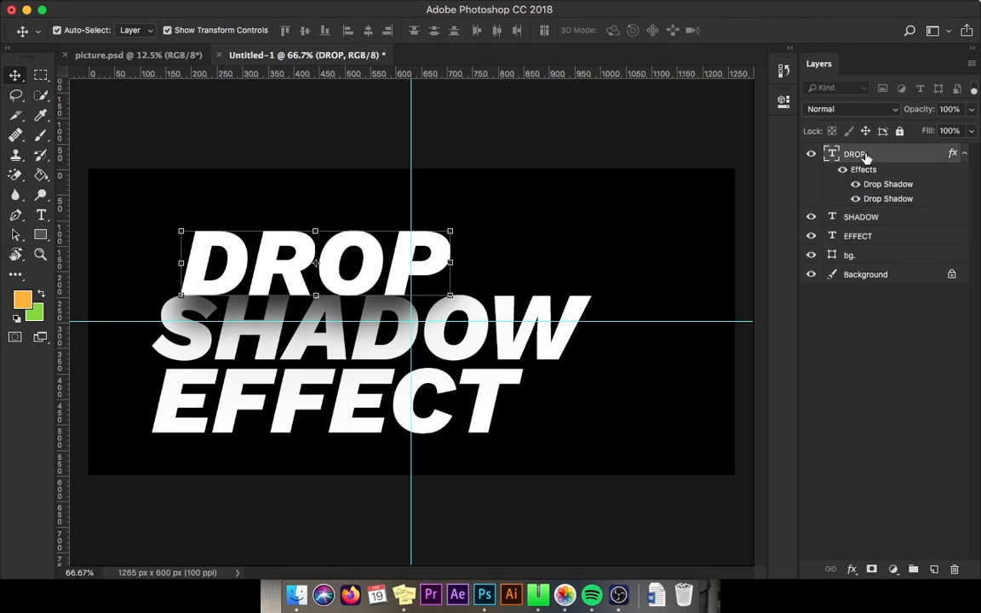
right_click(864, 159)
scroll(694, 451, down, 1)
scroll(694, 451, down, 1)
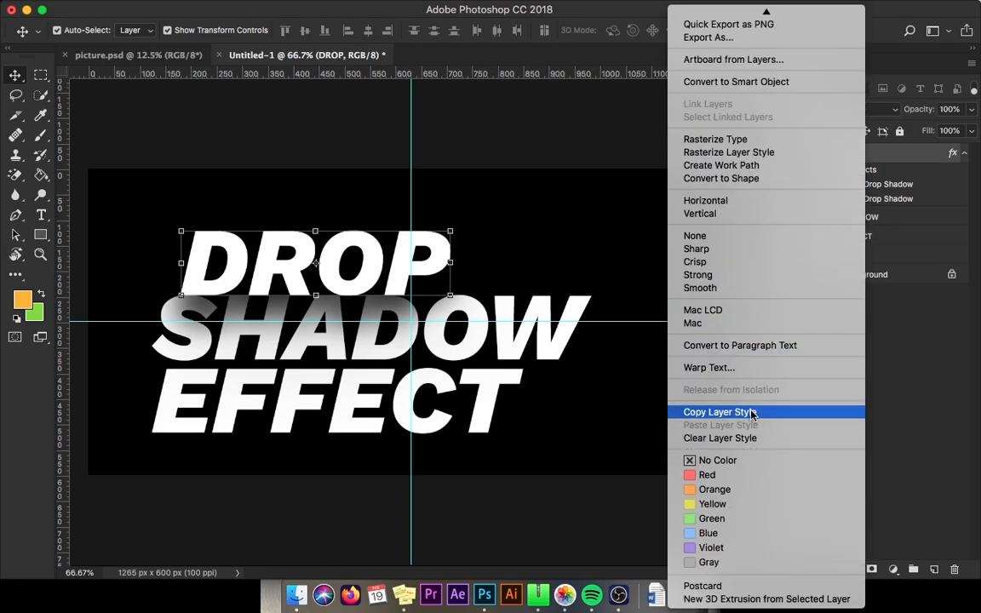
click(752, 414)
Step: Paste the copied layer style onto both the SHADOW and EFFECT text layers
click(862, 218)
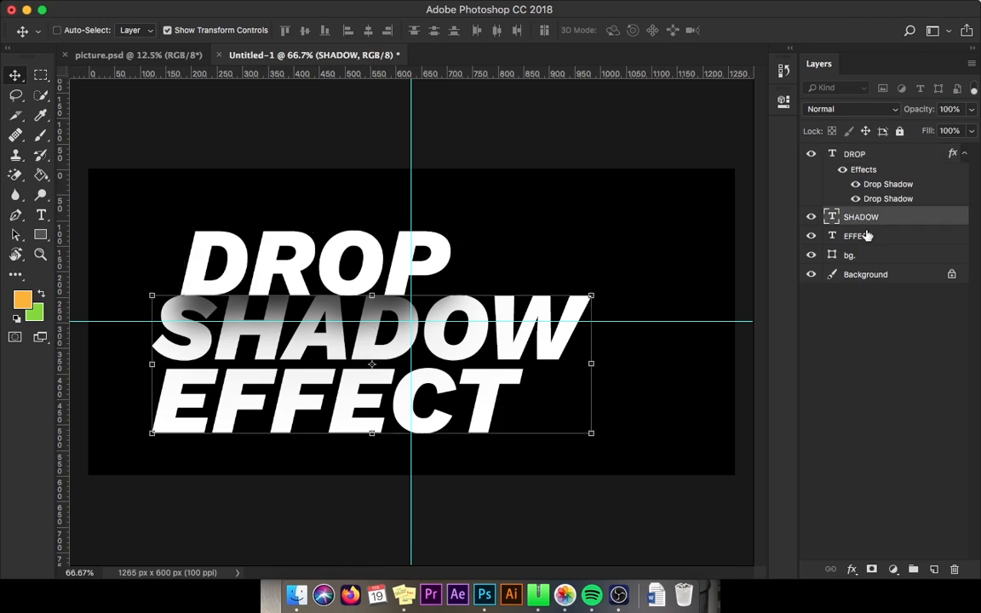
shift+click(867, 236)
right_click(855, 227)
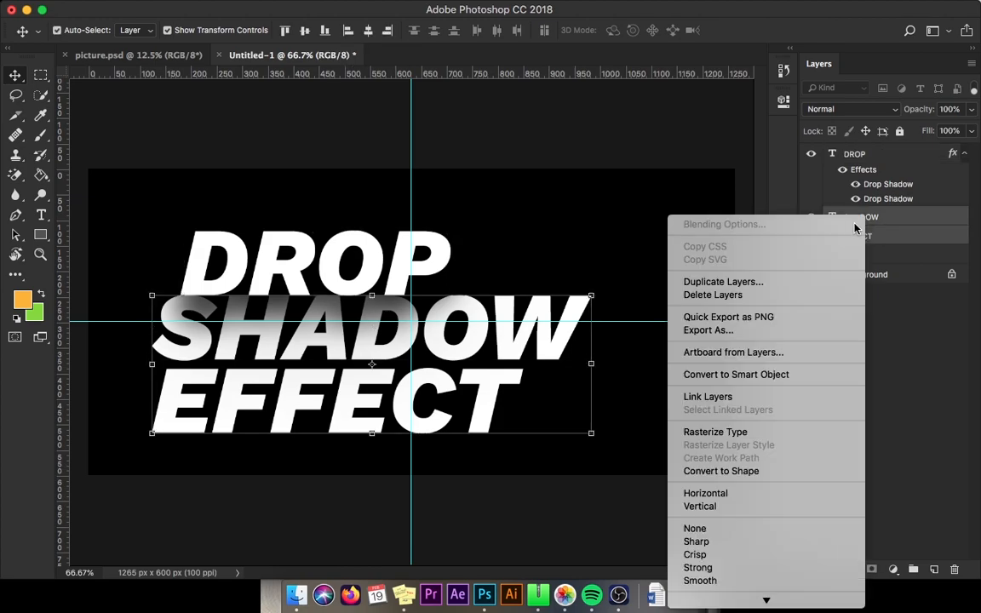
scroll(780, 400, down, 3)
scroll(780, 402, down, 5)
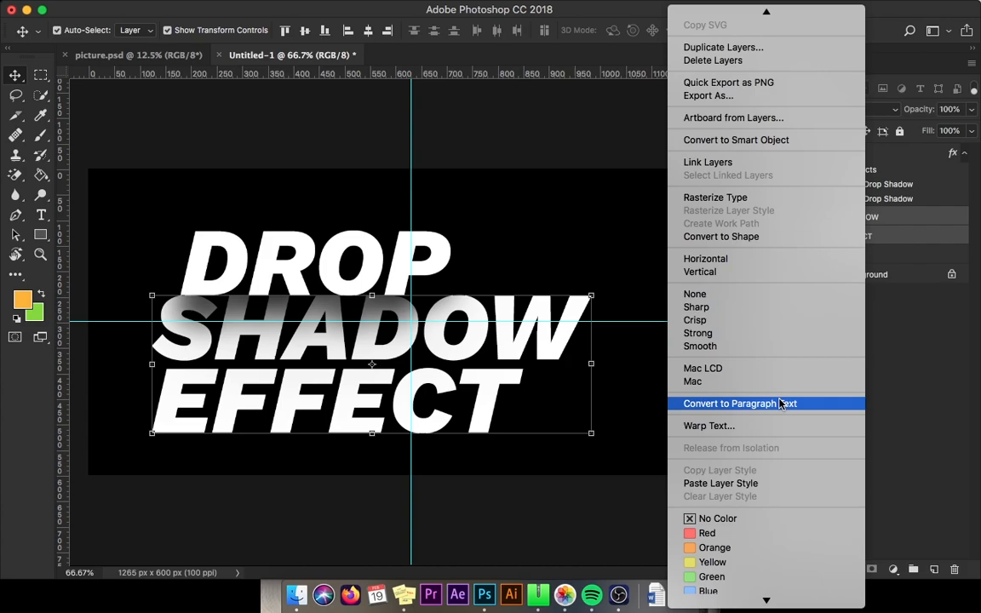
click(762, 432)
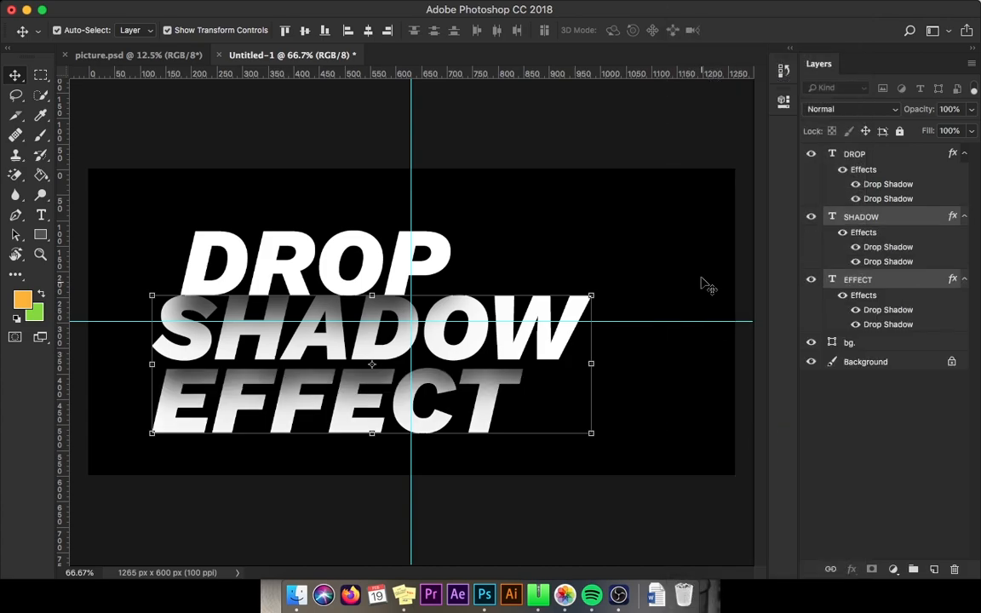
click(944, 457)
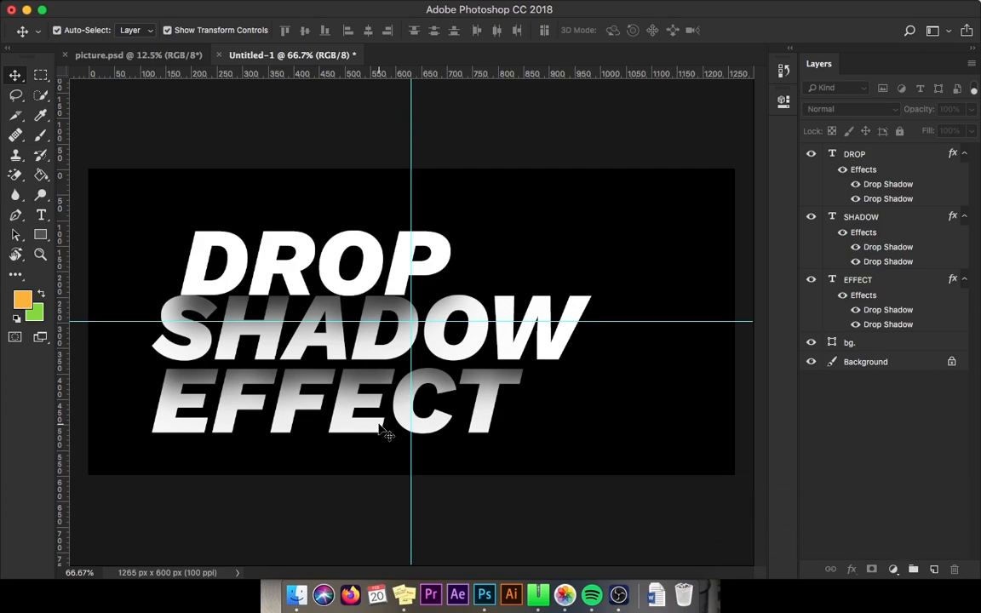
Step: Select all the EFFECT text and recolor it orange, #feb32d, then commit the edit
key(t)
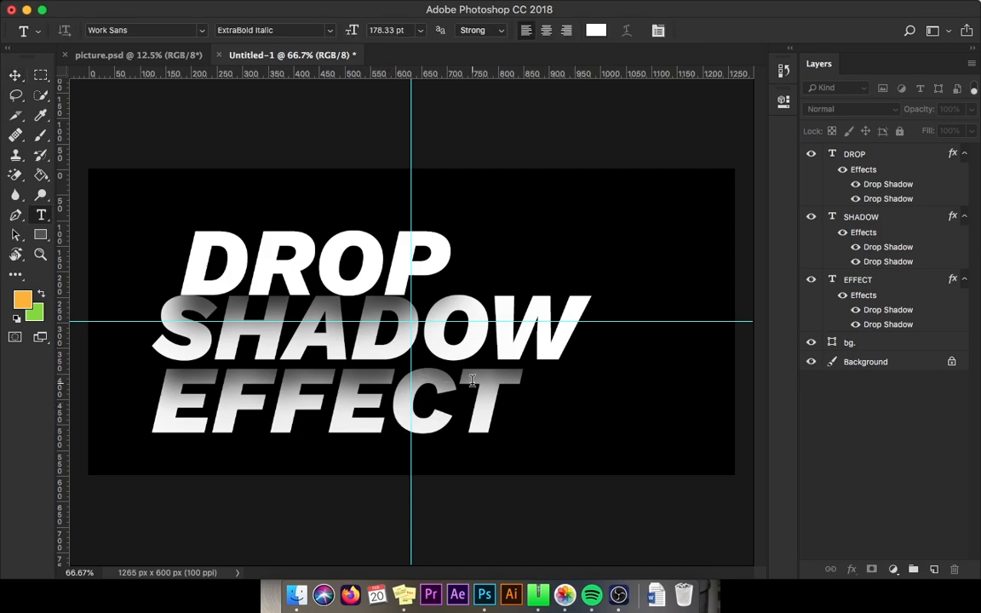
click(488, 388)
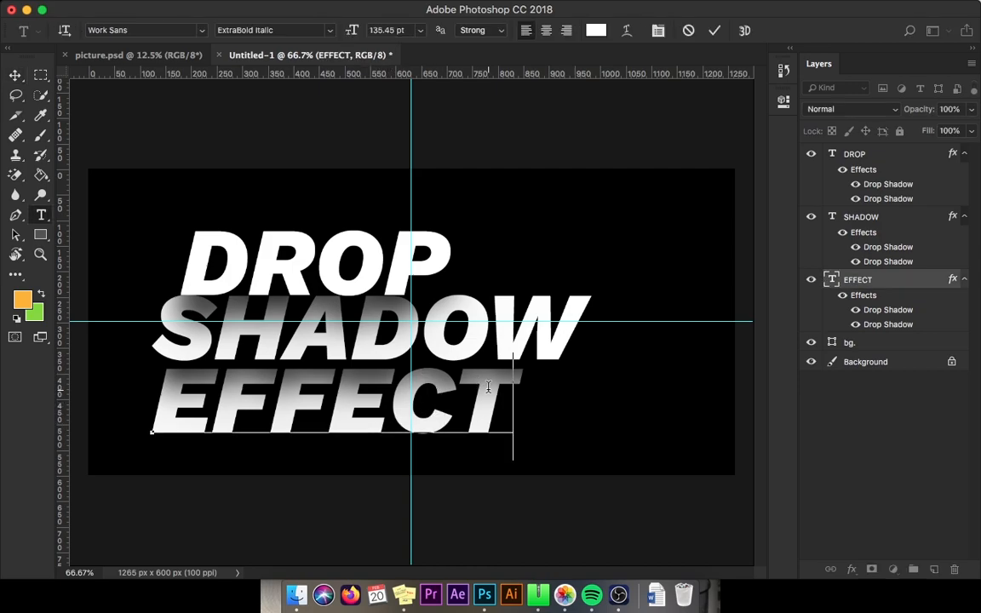
key(super+a)
click(597, 30)
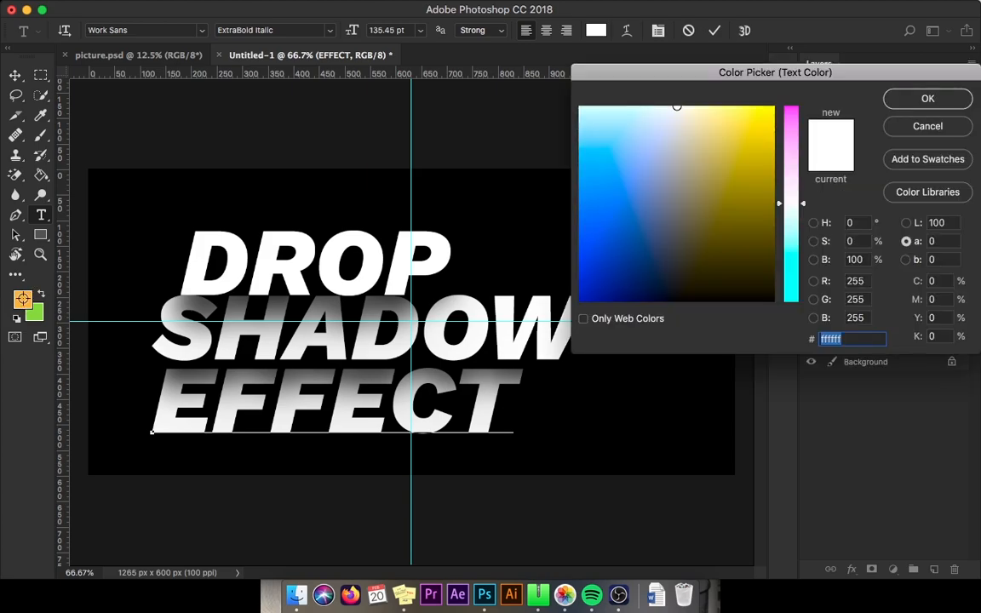
click(25, 297)
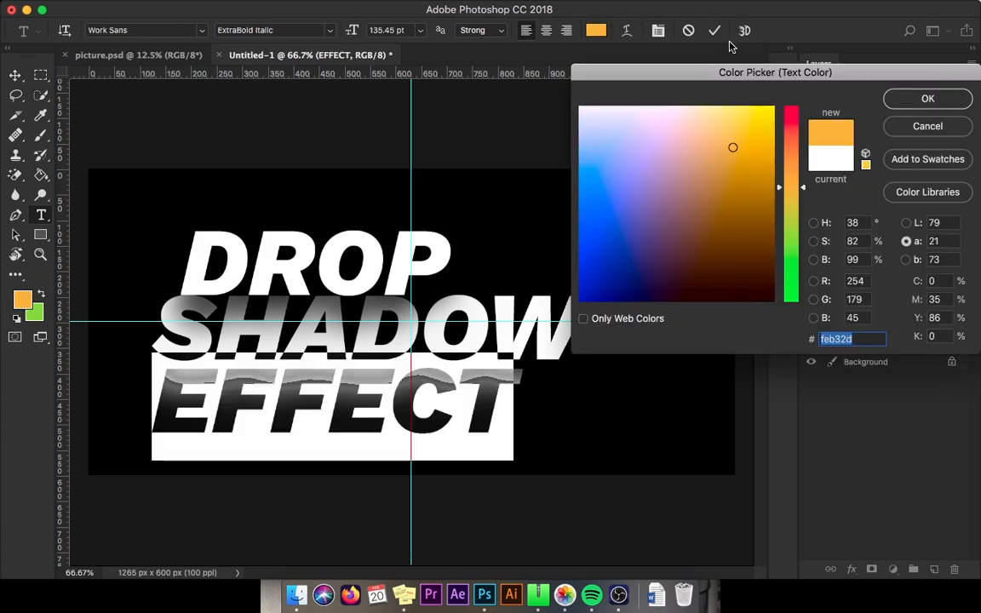
click(908, 98)
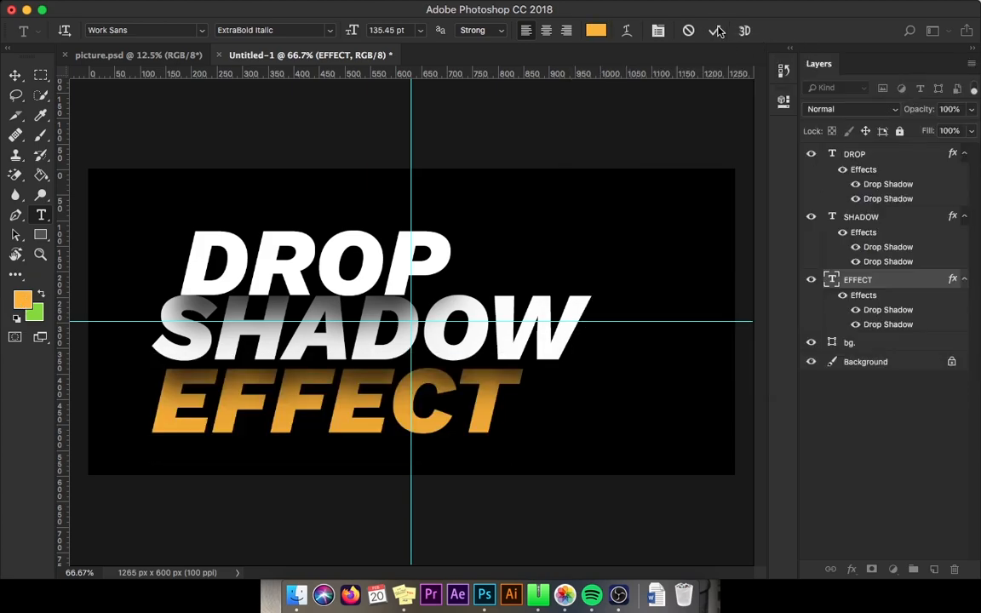
click(715, 31)
Step: Try recoloring all the SHADOW text green, #87d72c, and undo the color change
click(354, 334)
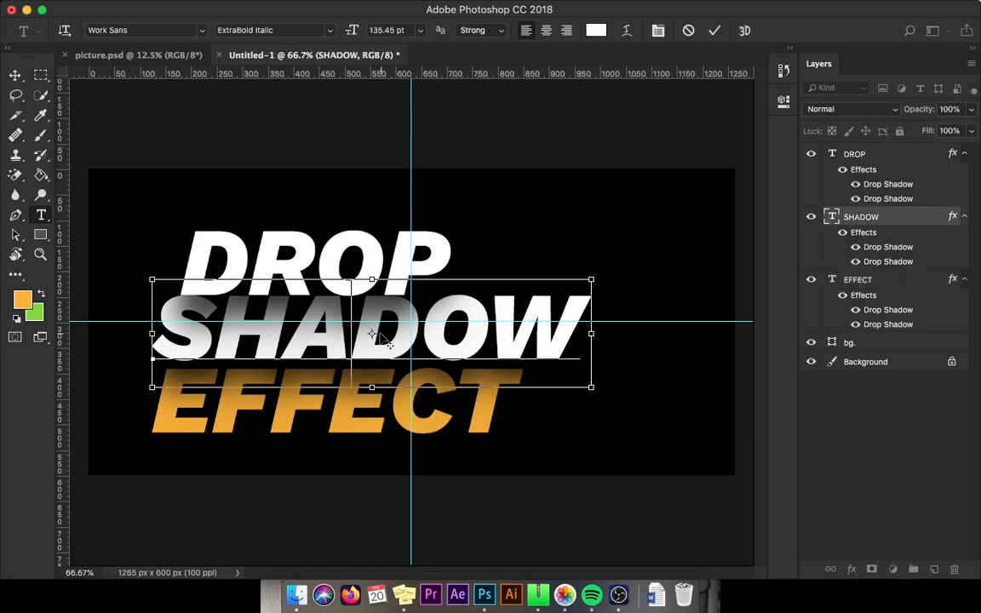
key(super+a)
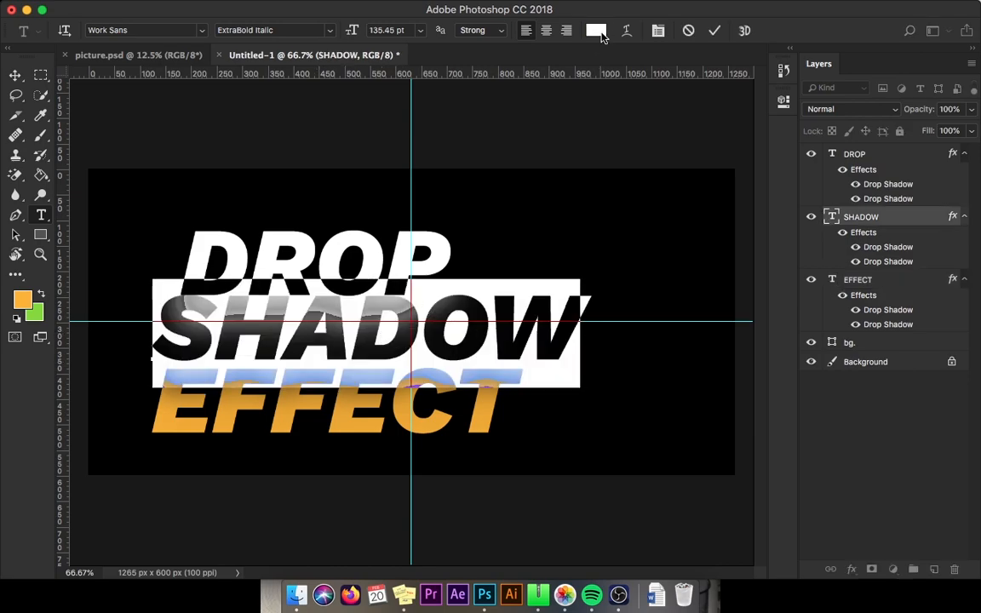
click(601, 33)
click(36, 313)
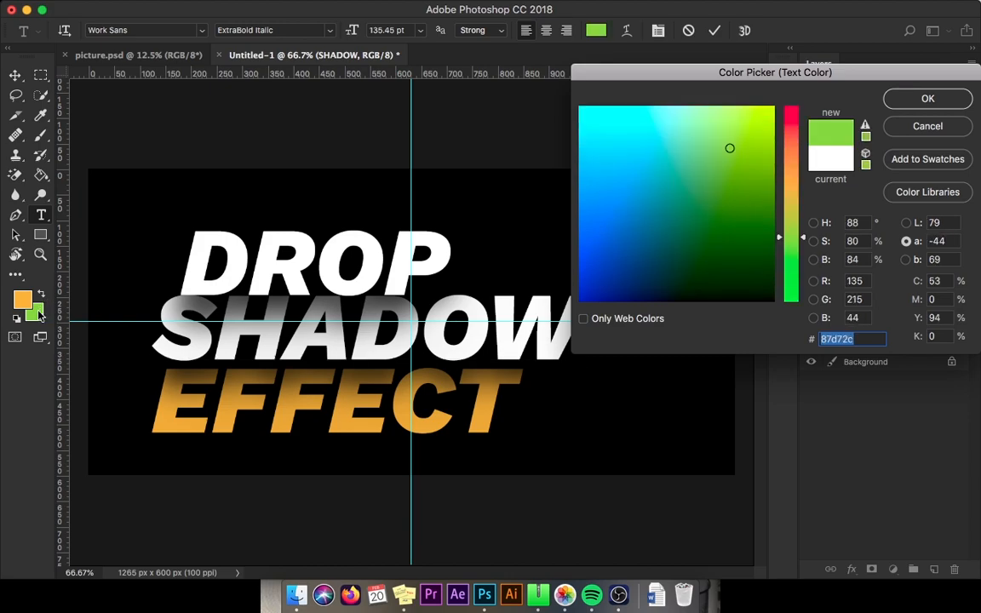
click(928, 99)
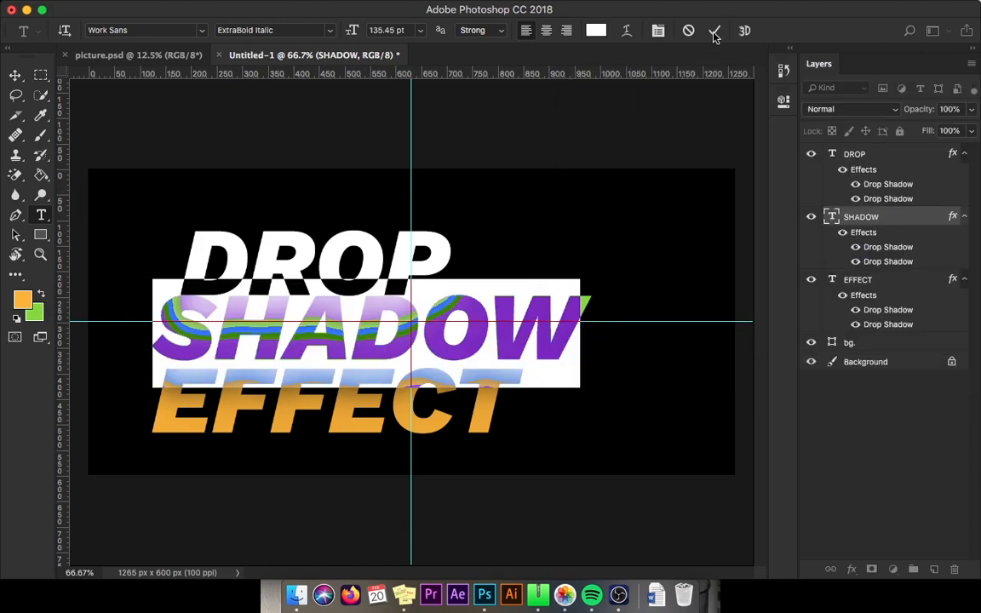
click(714, 30)
key(v)
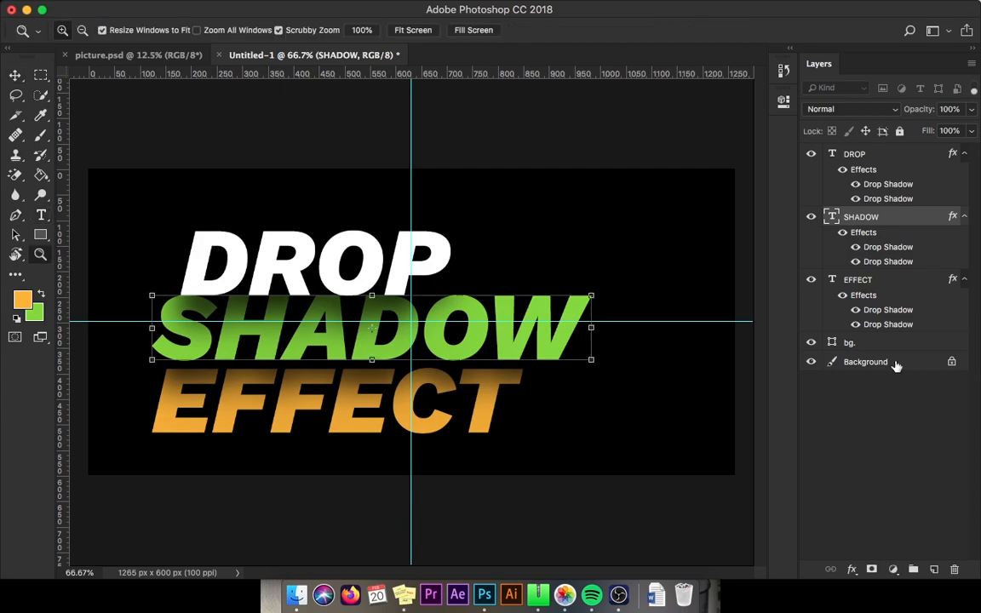
key(super+z)
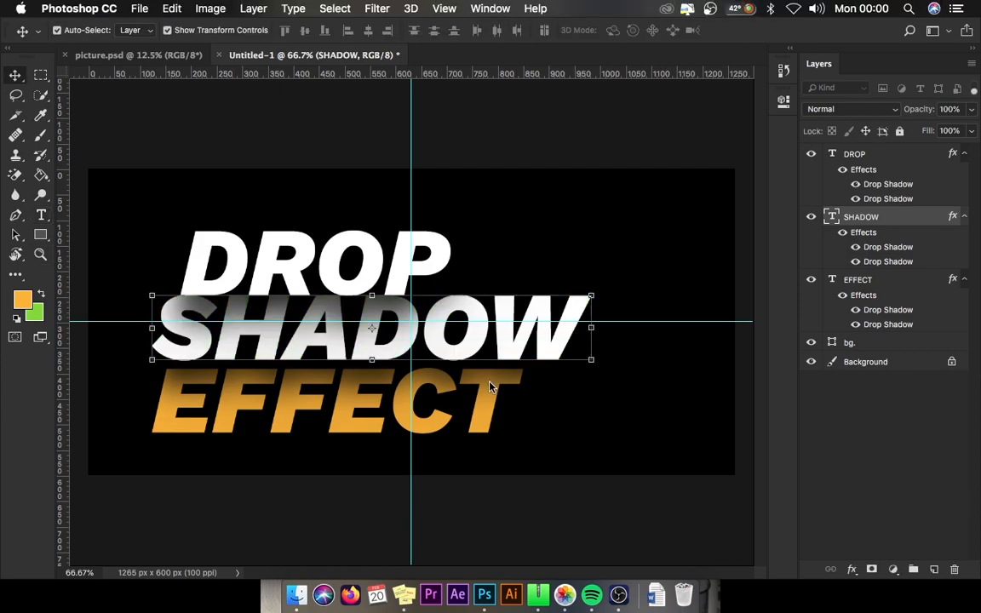
Step: Clear the canvas guides from the document
click(444, 7)
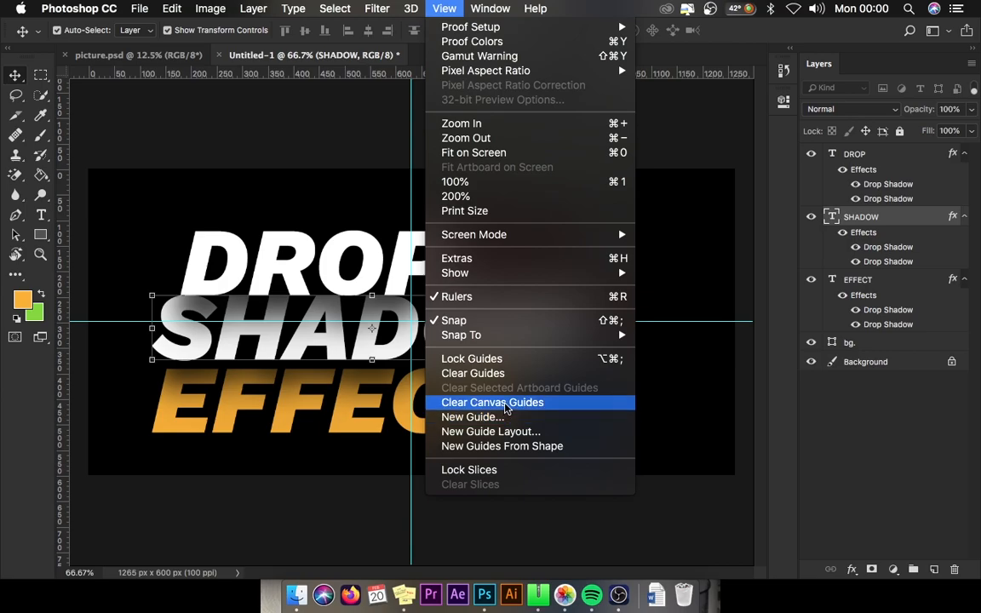
click(505, 403)
click(898, 445)
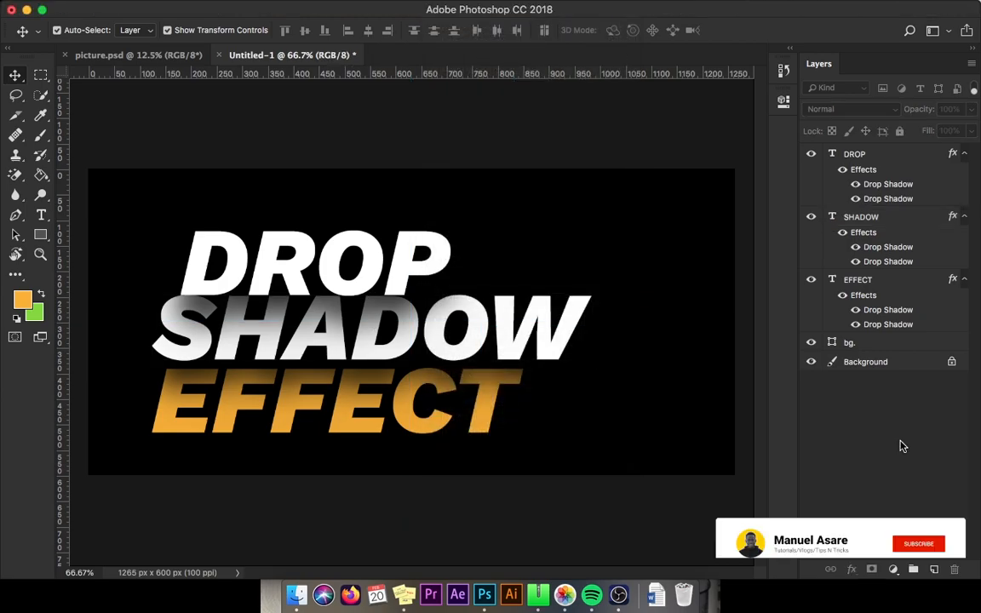